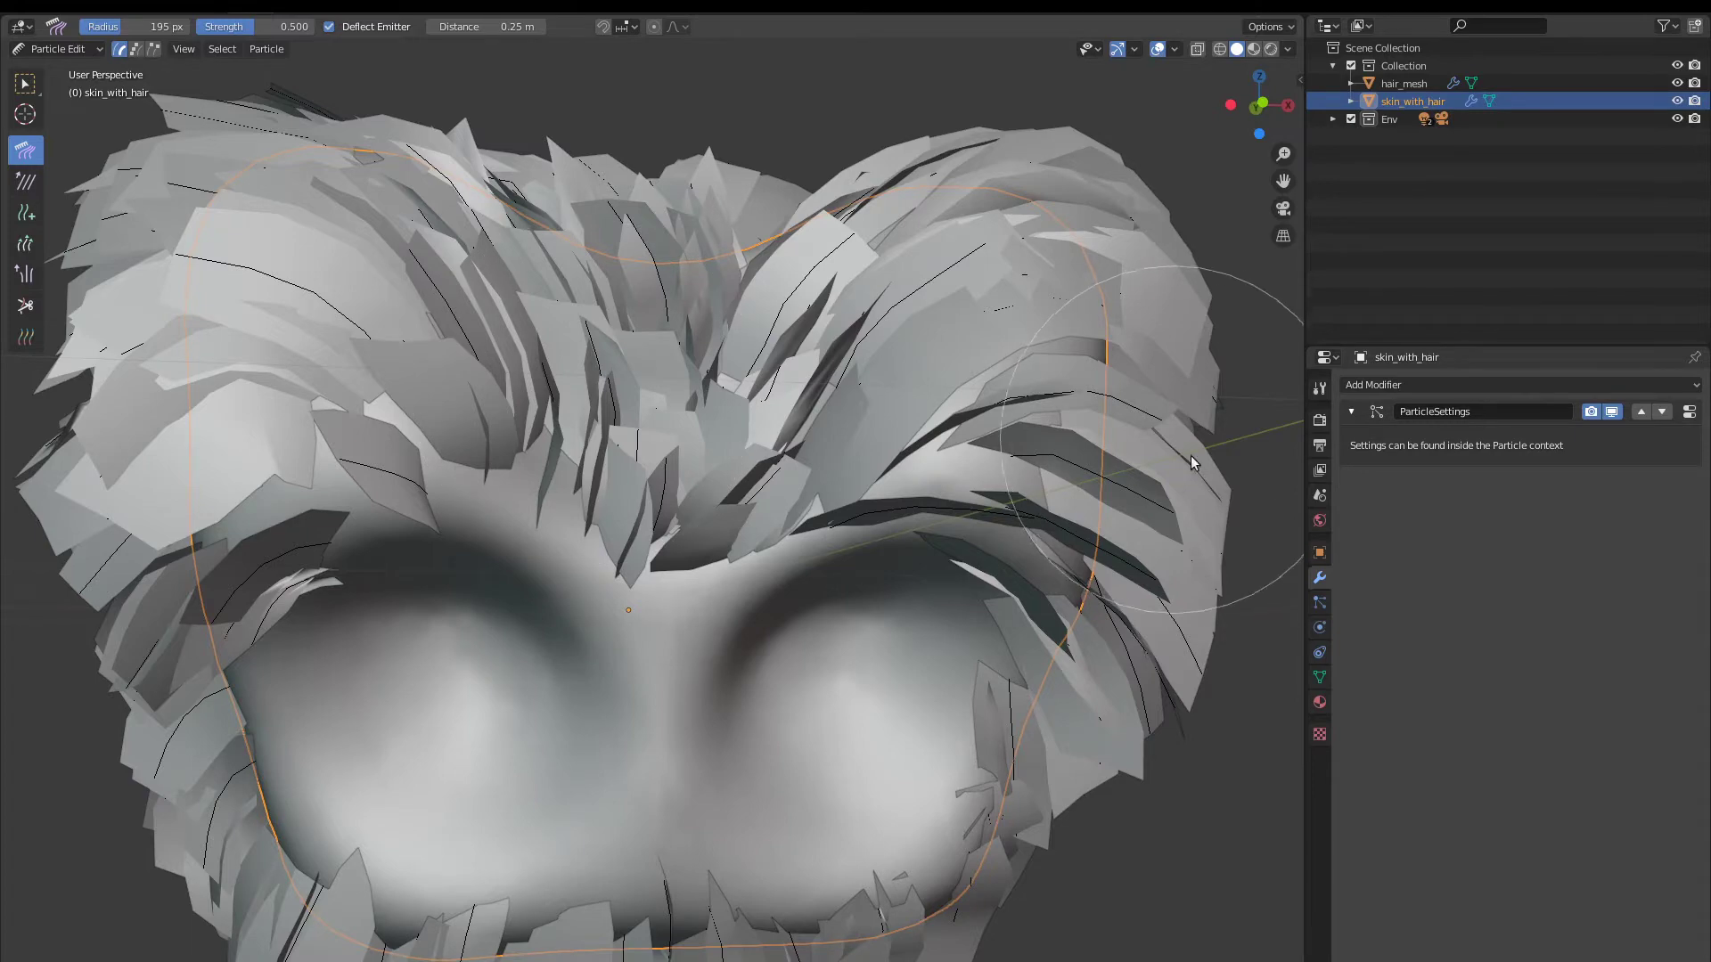
# - Show the particle system settings of skin_with_hair, and return the object to Object Mode
pyautogui.click(1320, 602)
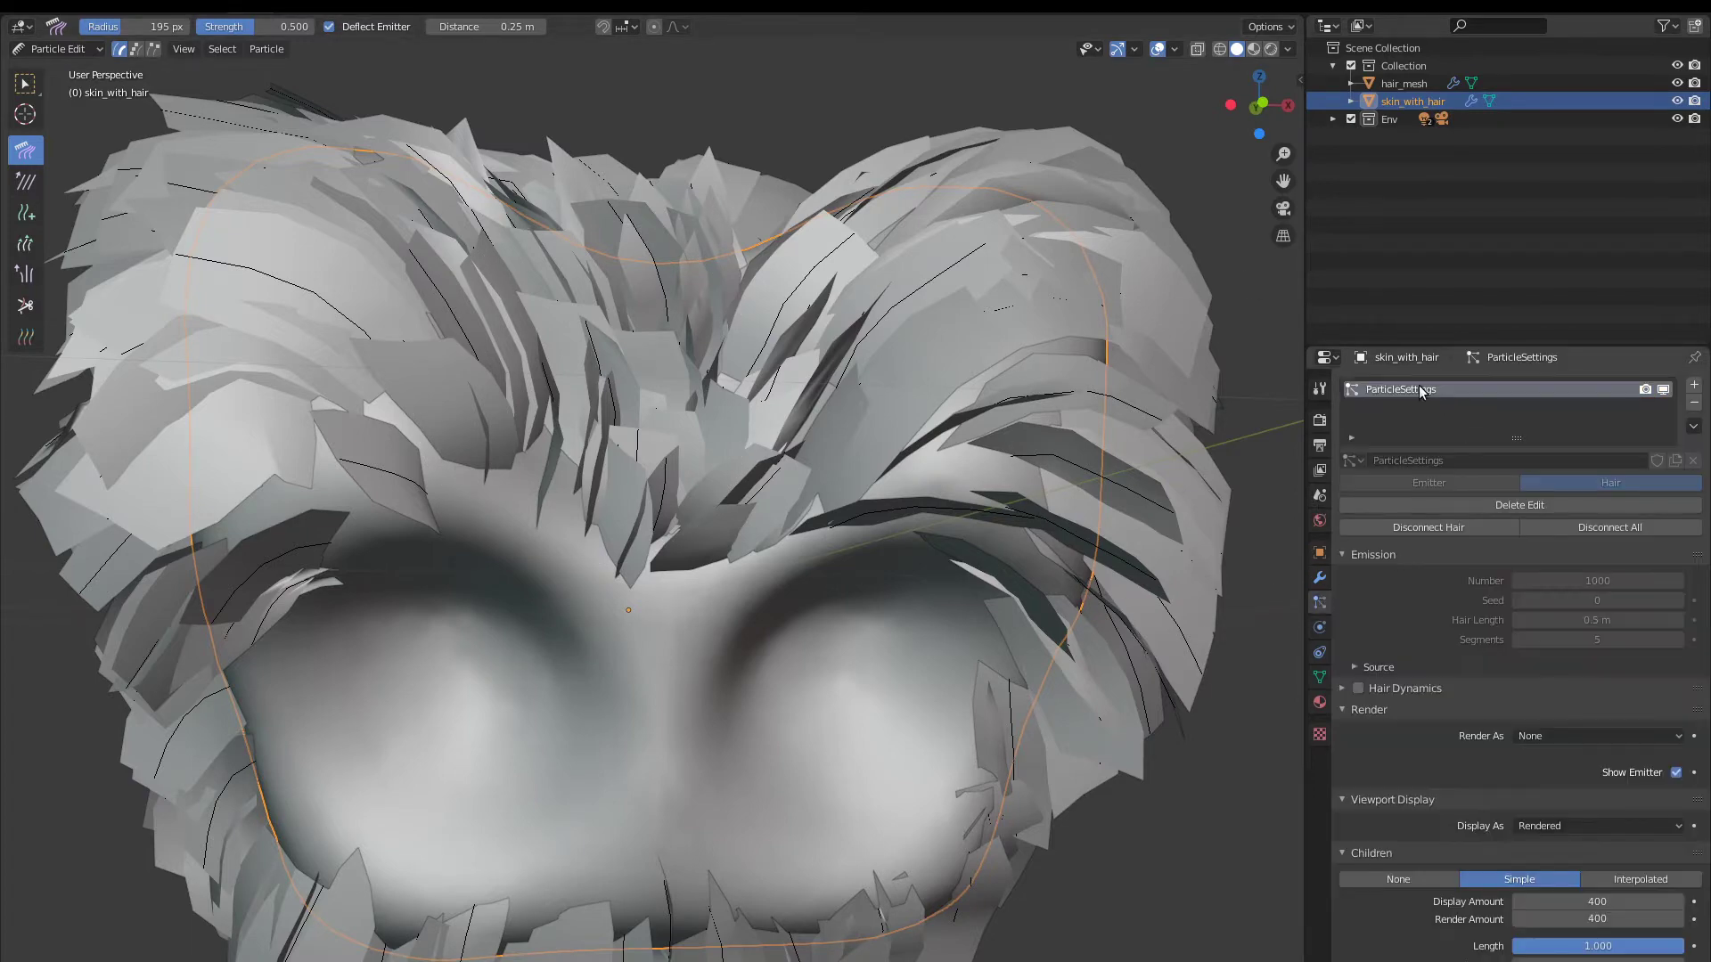
pyautogui.moveTo(699, 663); pyautogui.dragTo(645, 618, button='middle')
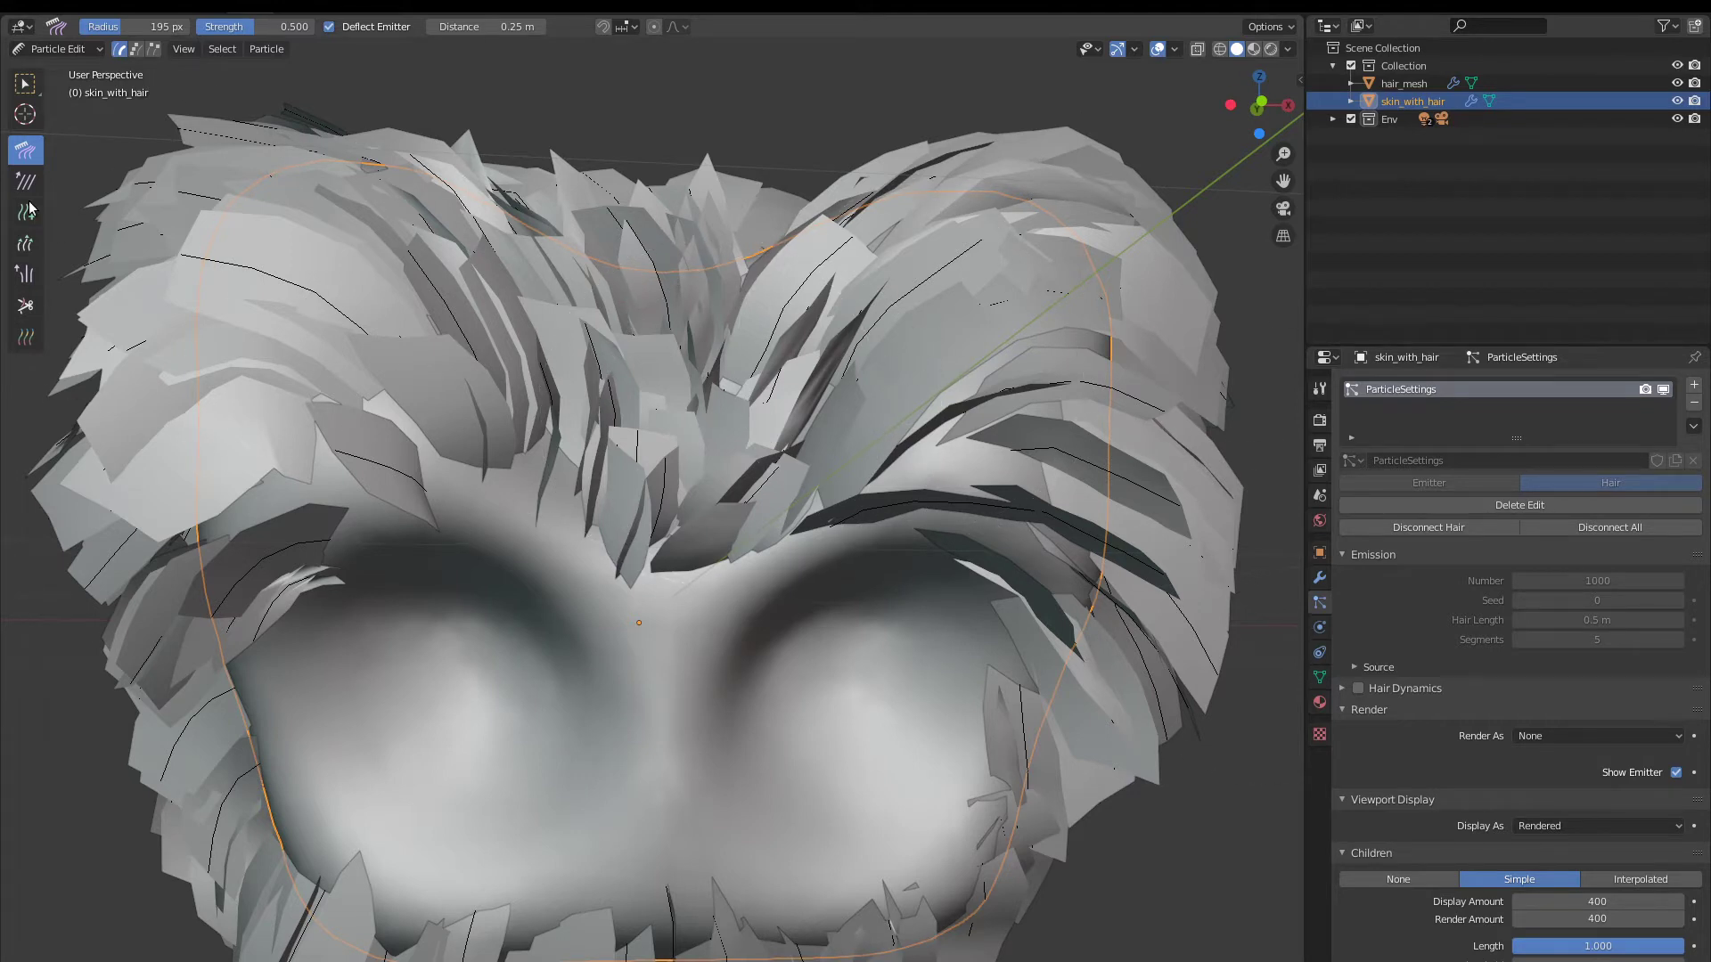
pyautogui.click(67, 48)
pyautogui.click(71, 71)
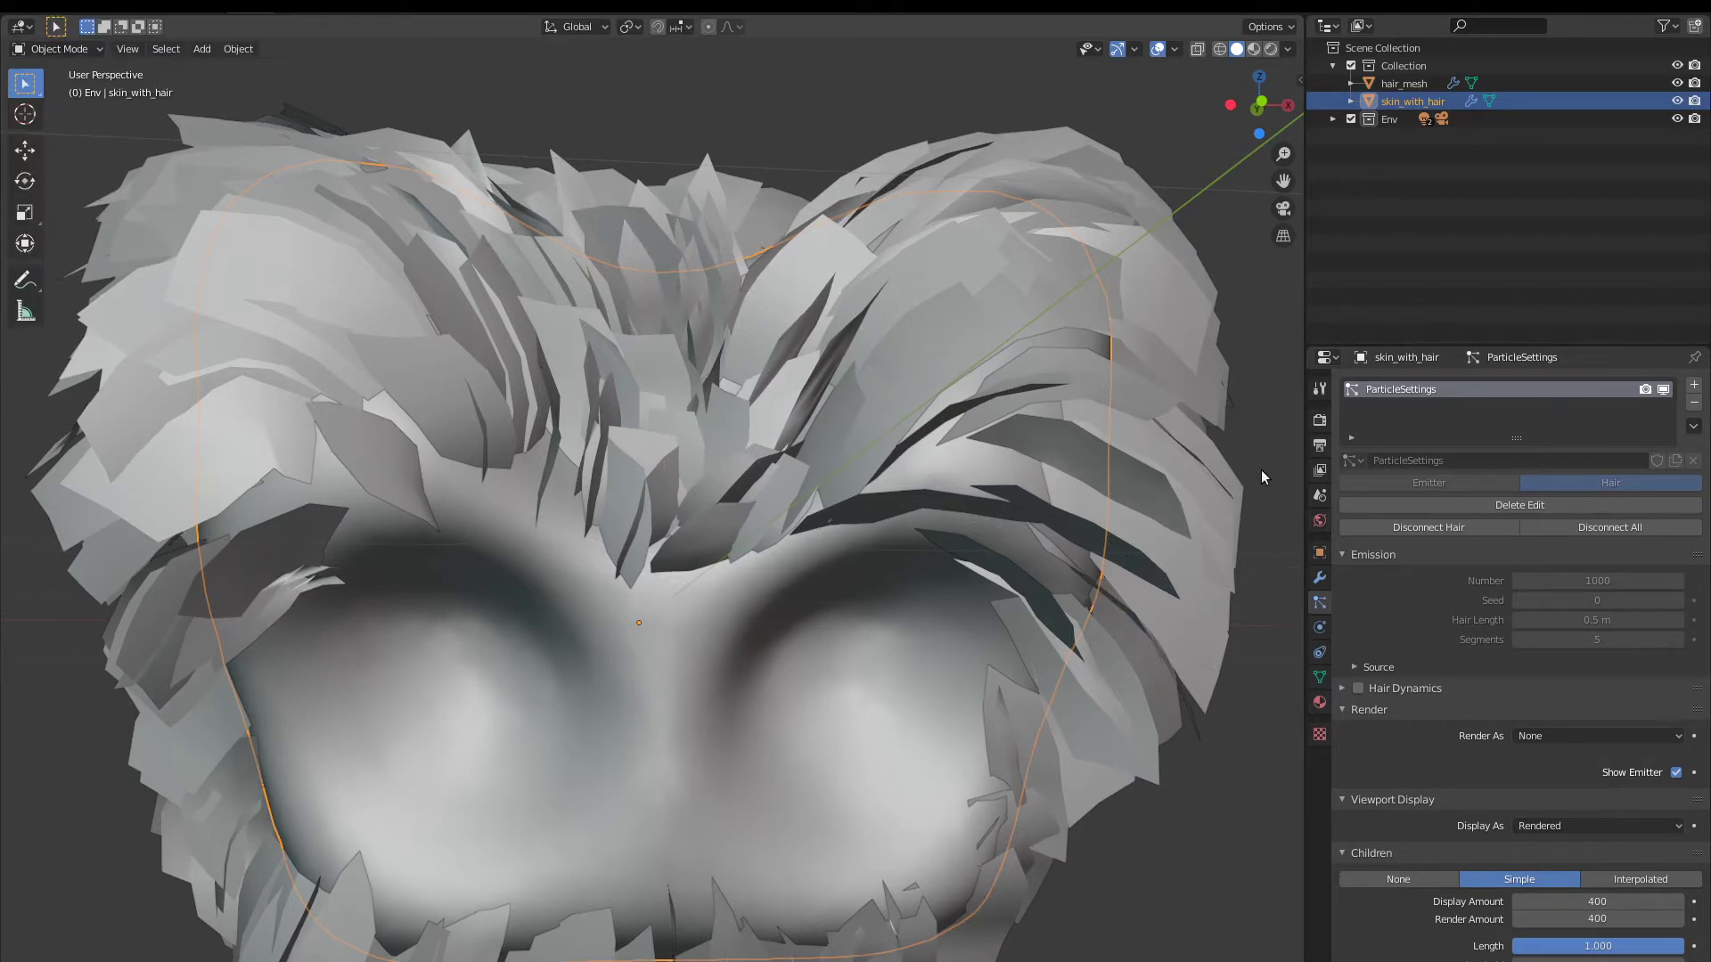
# - Show the ParticleInstance modifier settings of hair_mesh and inspect the hair cards around the forehead from several angles
pyautogui.click(1404, 84)
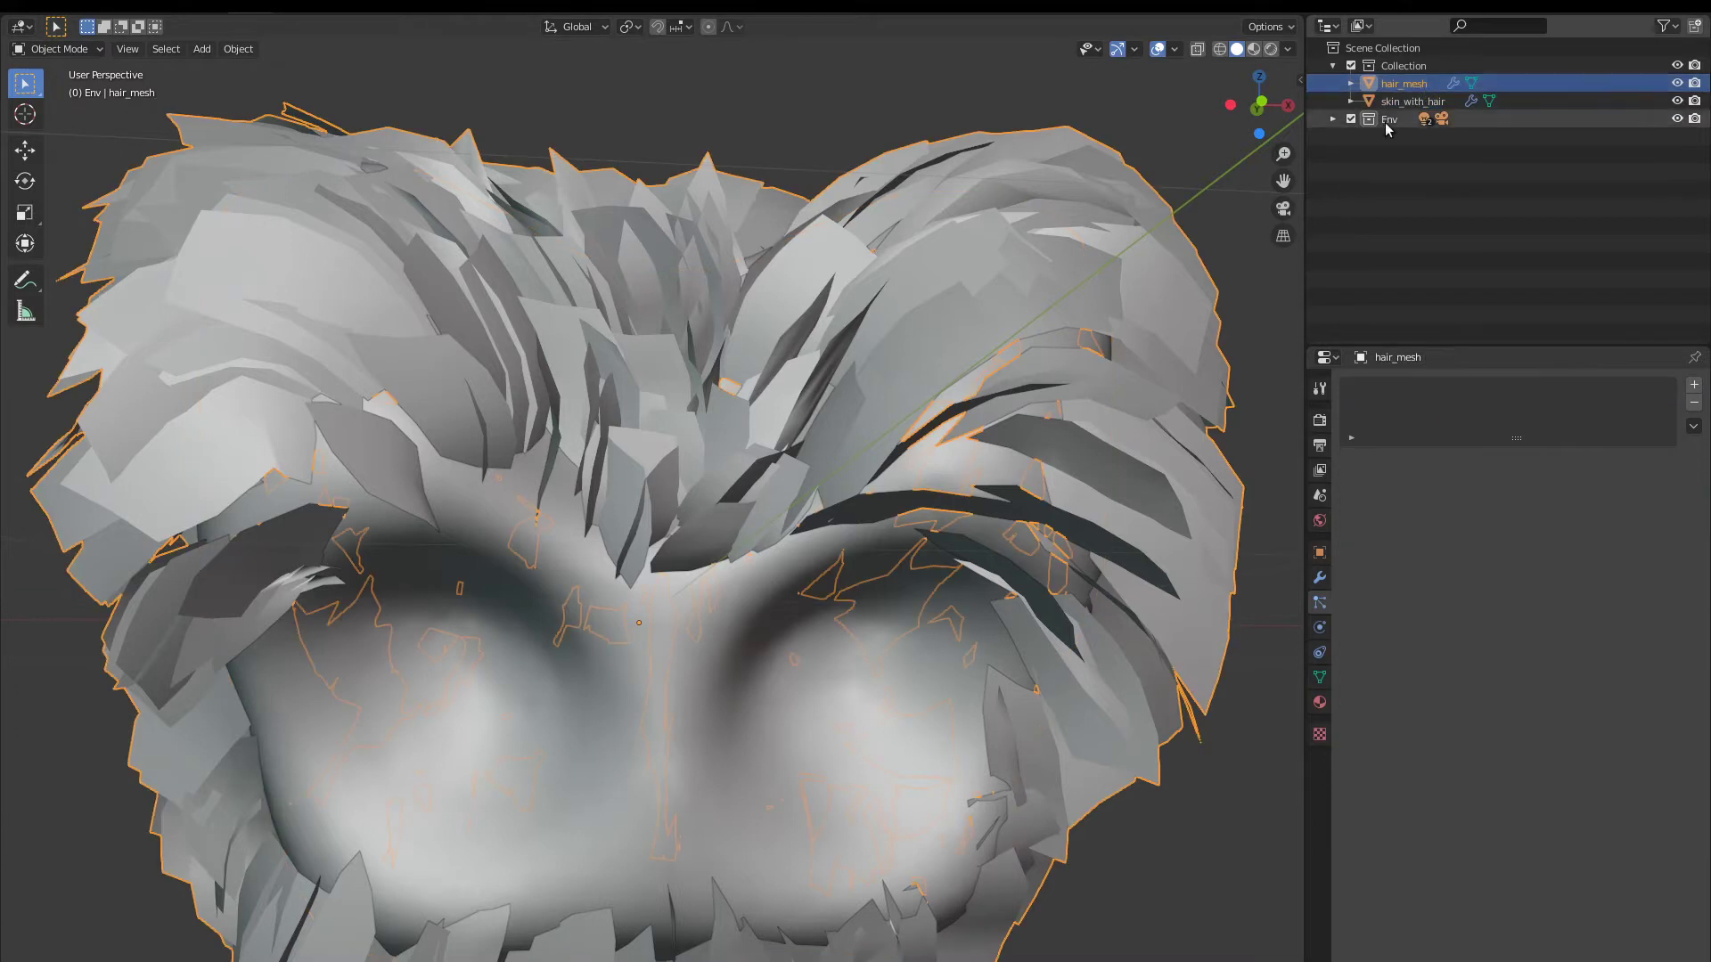
pyautogui.click(1320, 578)
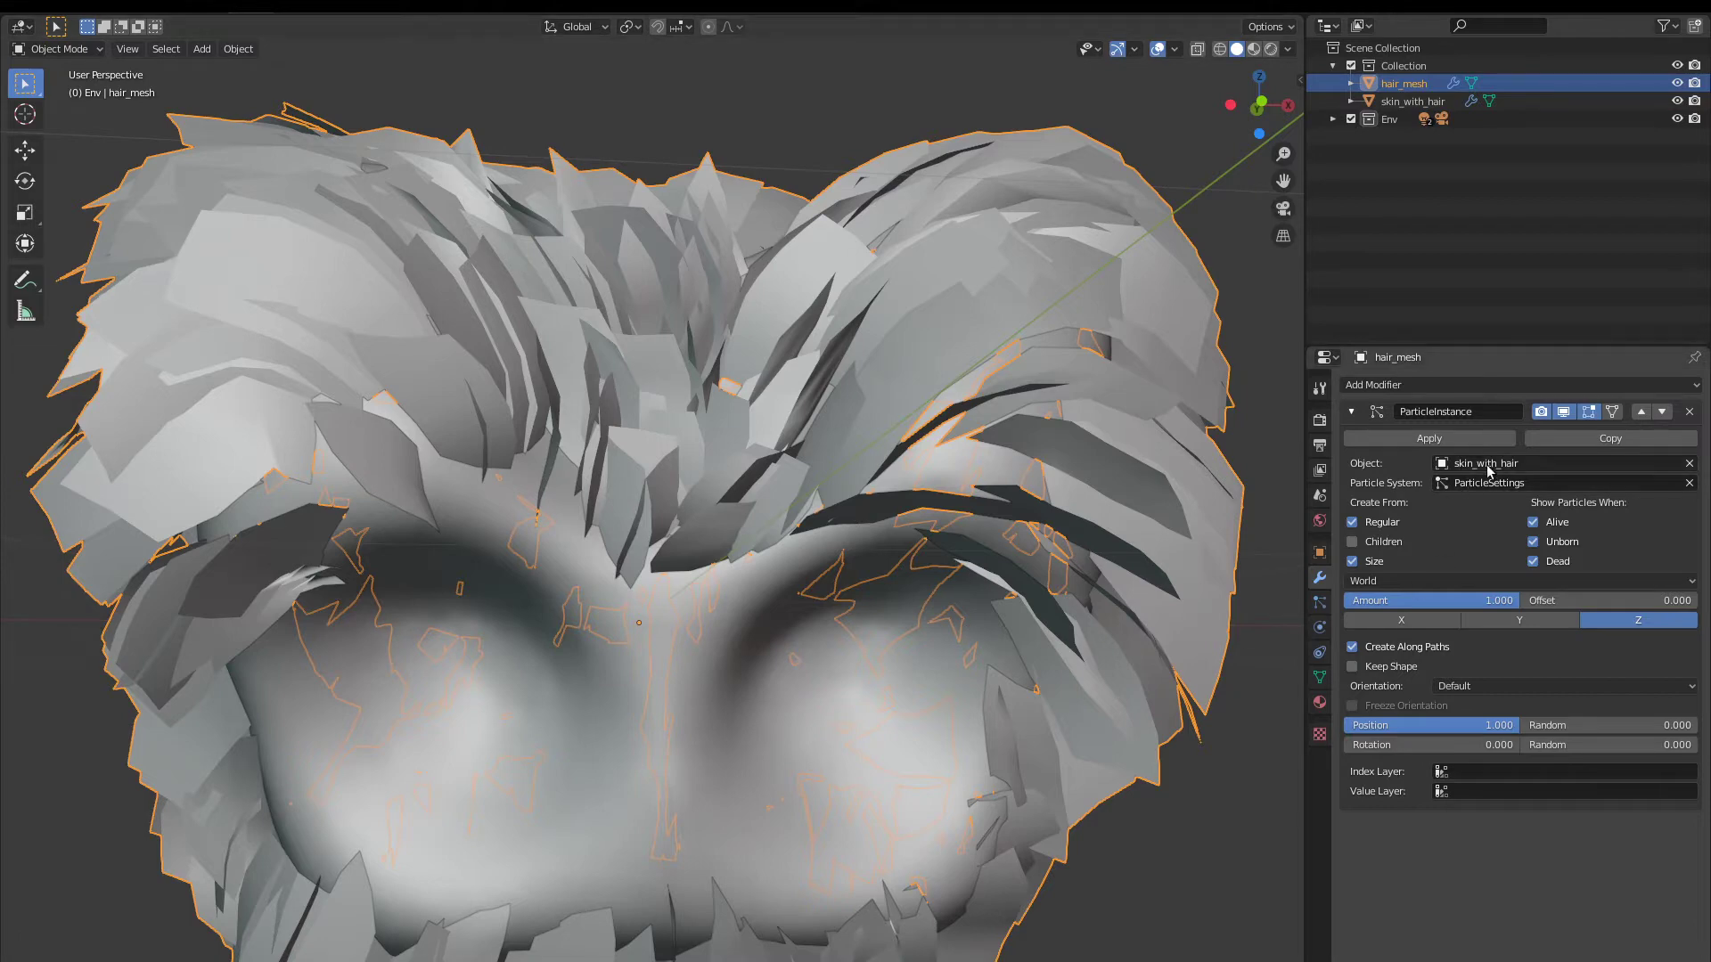
pyautogui.moveTo(725, 623); pyautogui.dragTo(621, 557, button='middle')
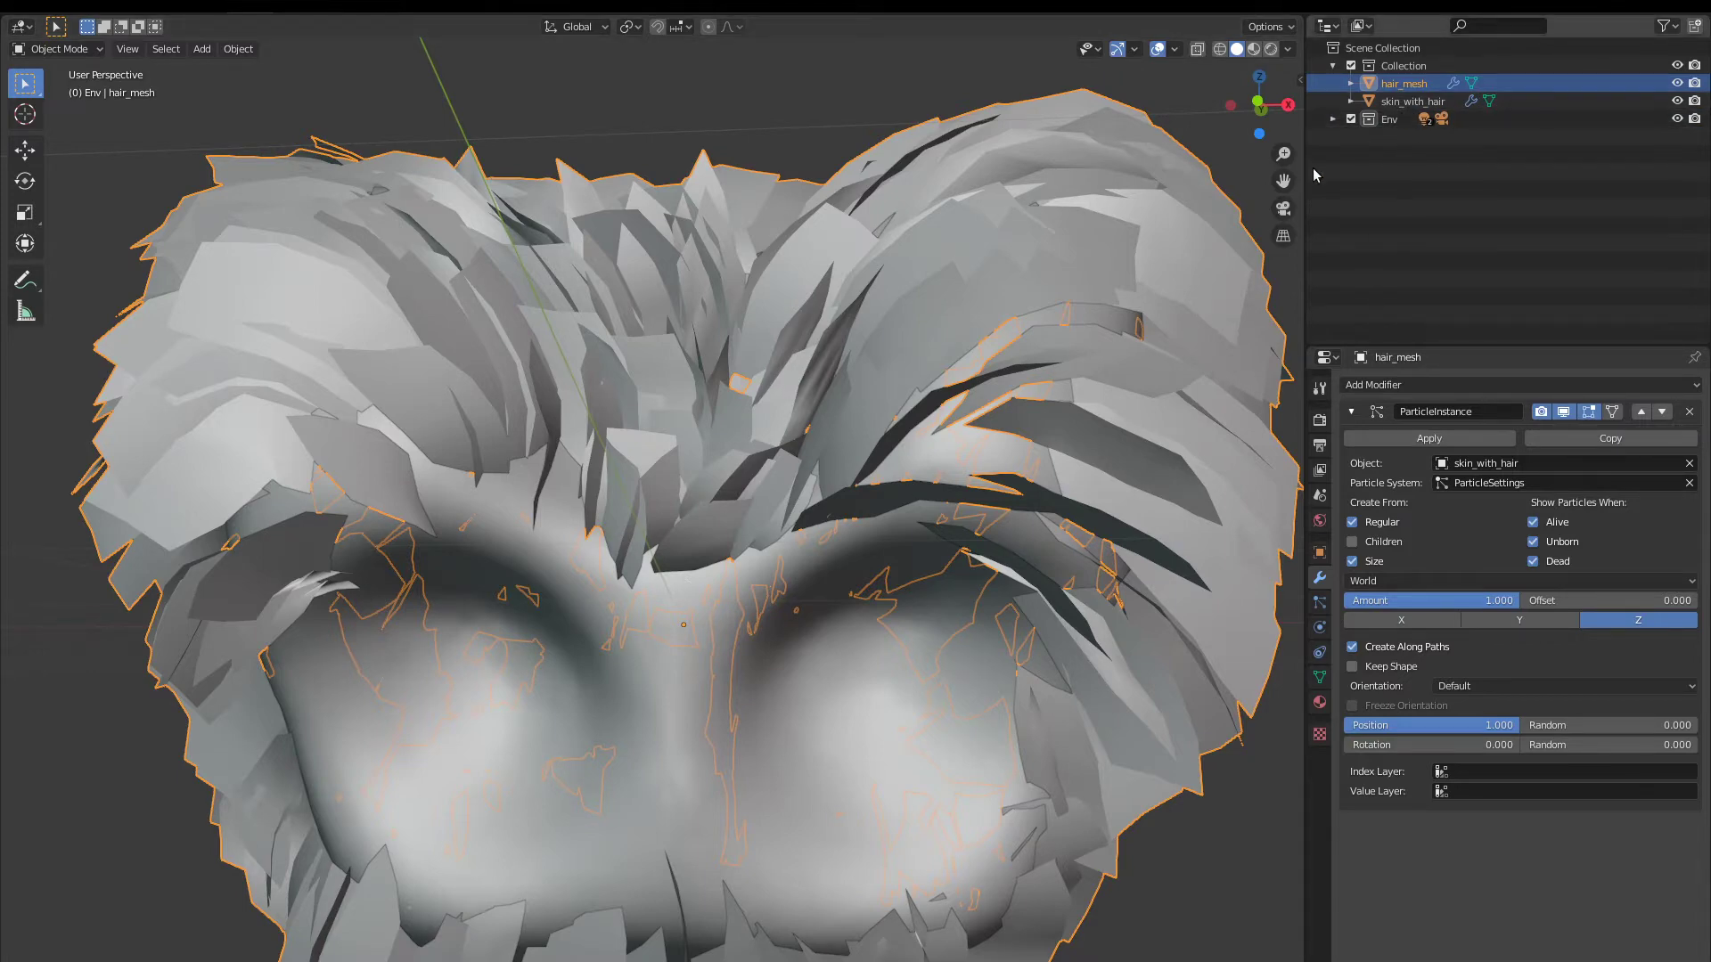
pyautogui.moveTo(1024, 339); pyautogui.dragTo(772, 485, button='middle')
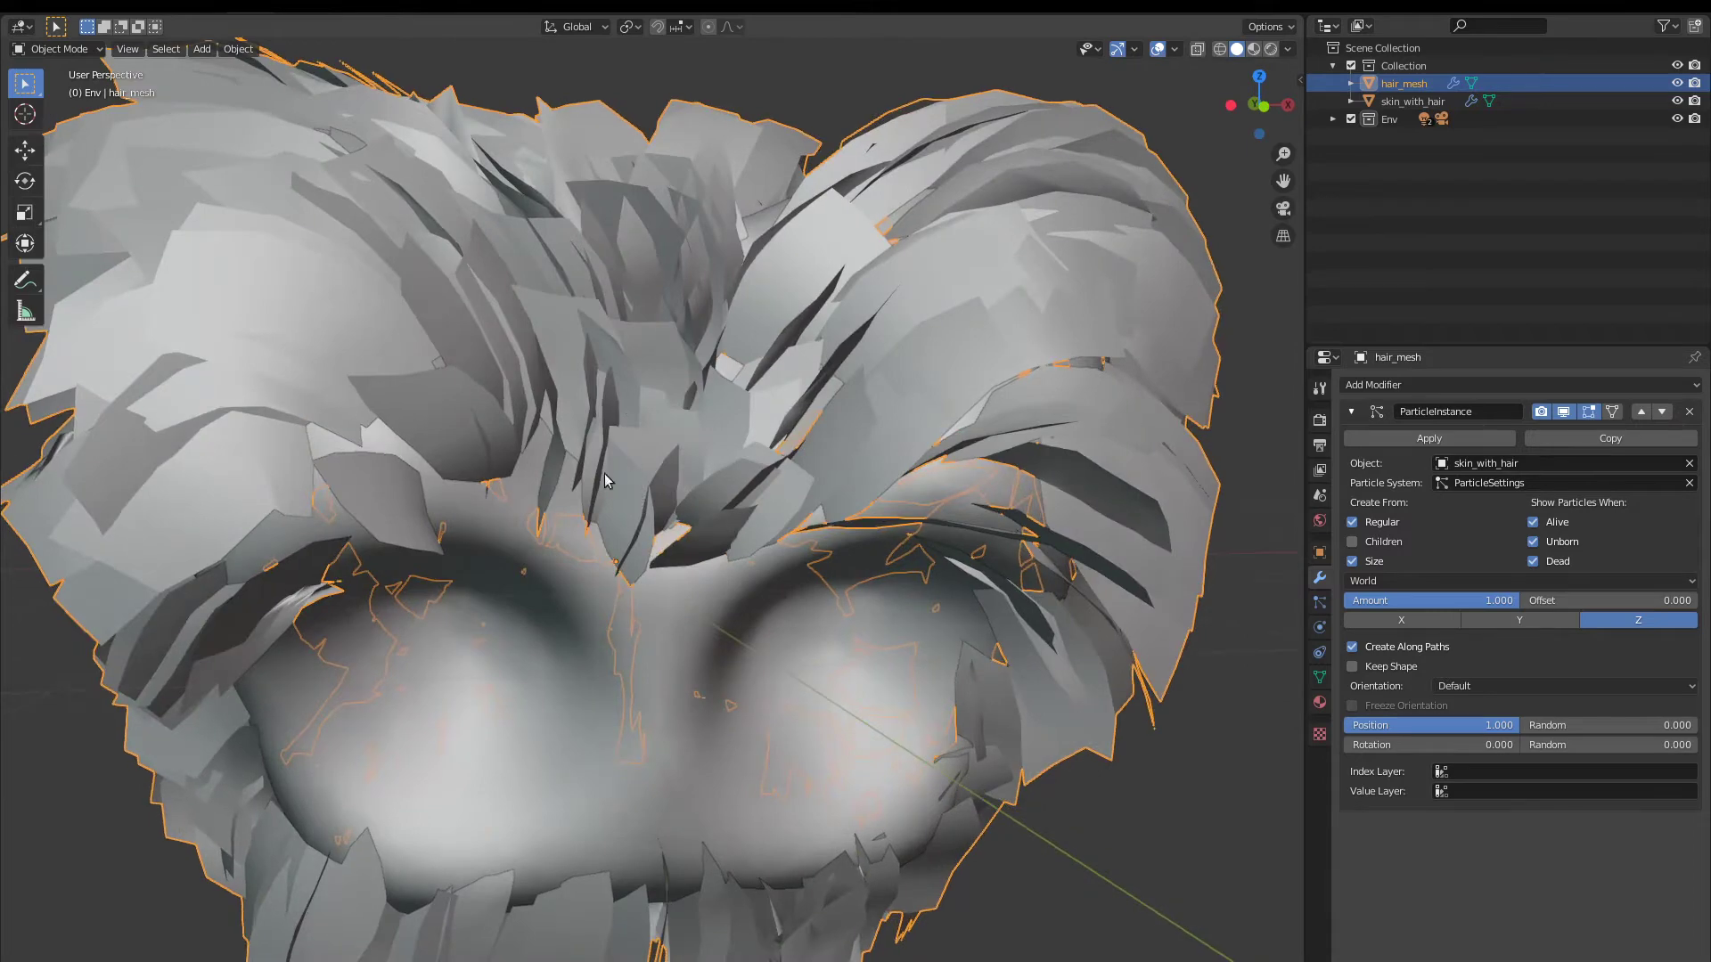
pyautogui.moveTo(577, 327); pyautogui.dragTo(561, 374, button='middle')
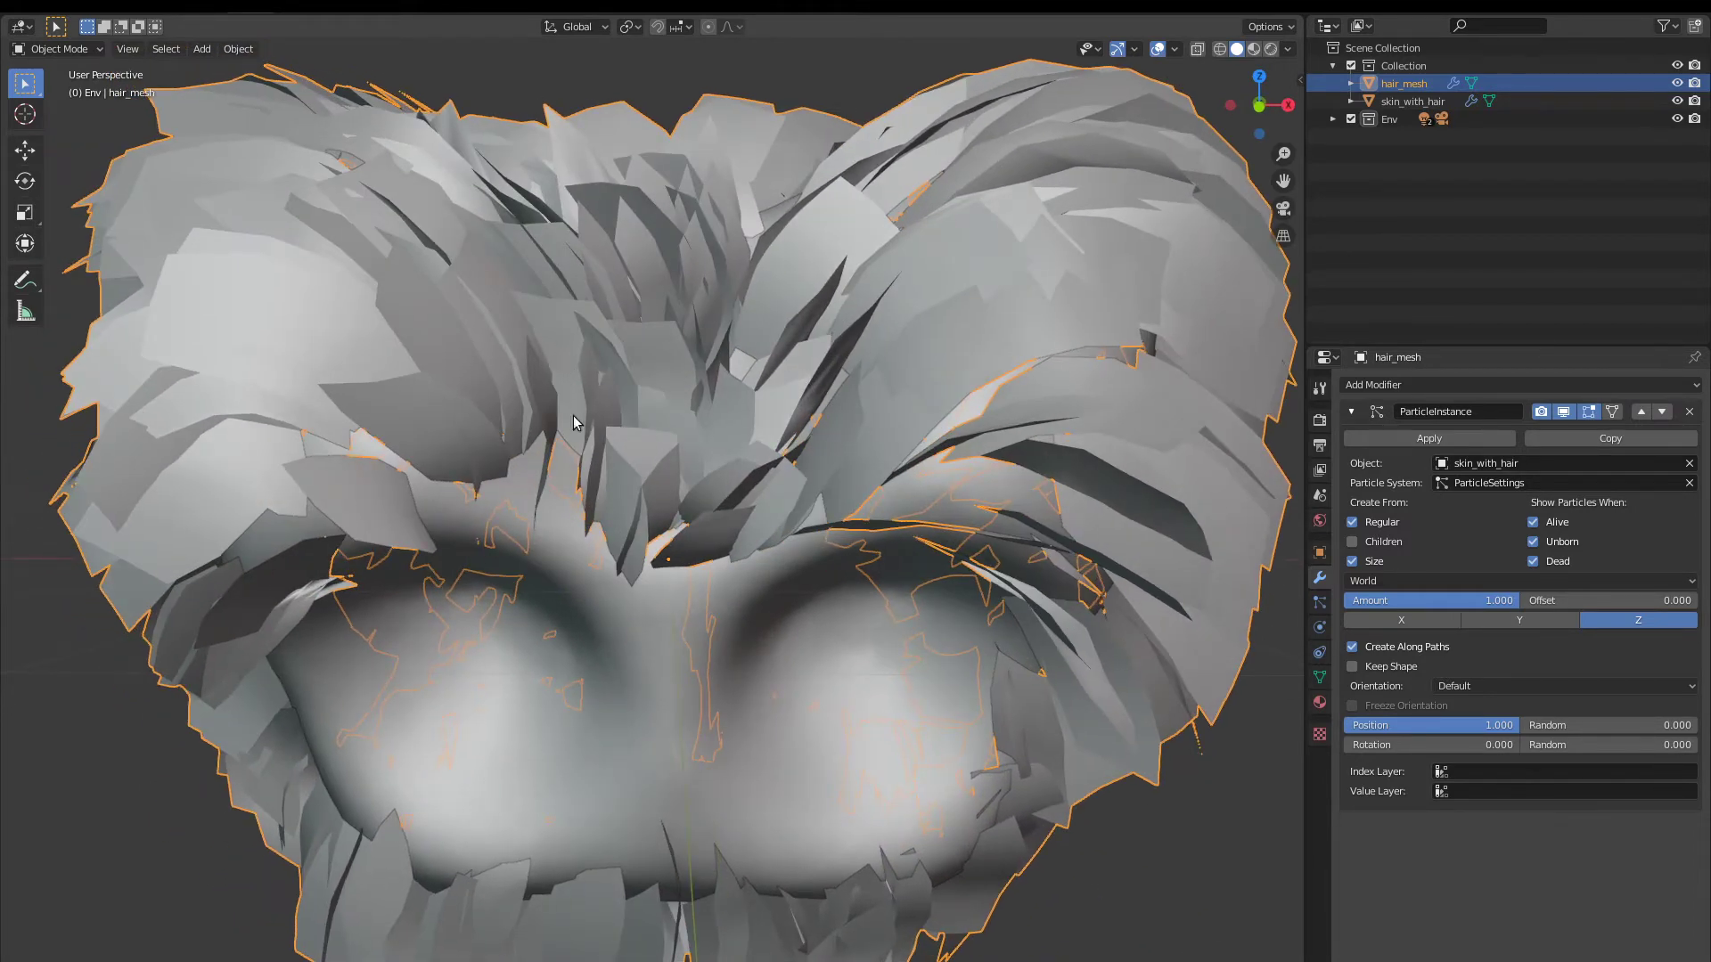
pyautogui.moveTo(647, 523); pyautogui.dragTo(588, 472, button='middle')
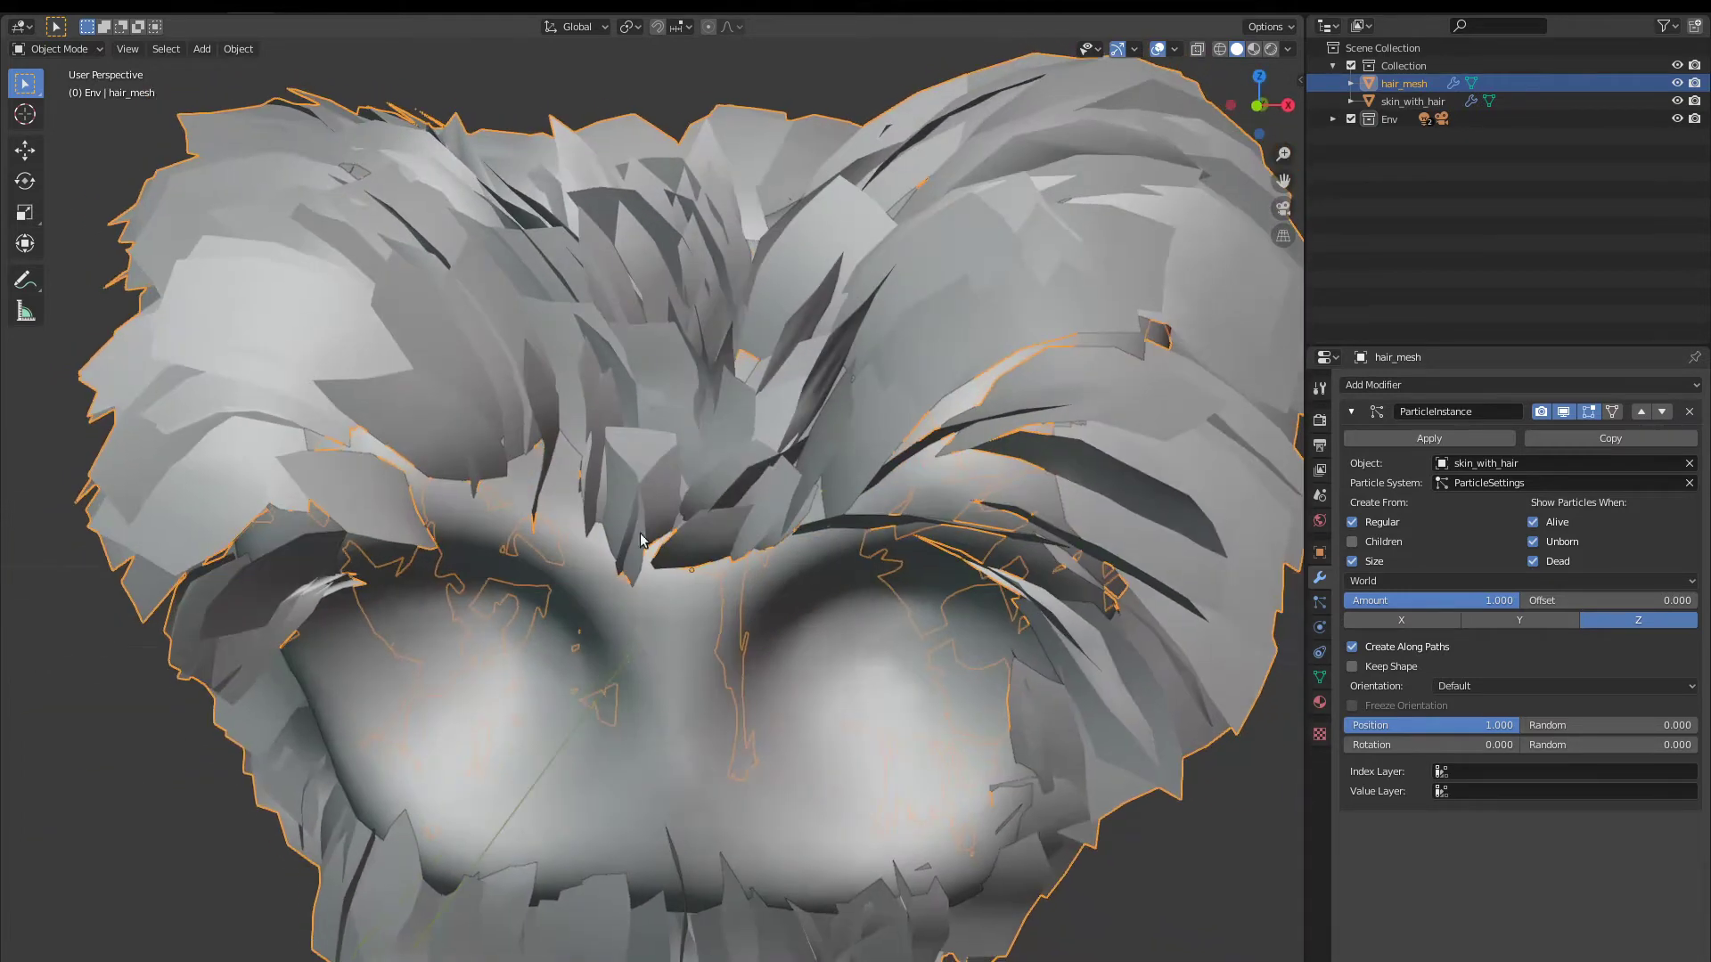
# - Put skin_with_hair into Particle Edit mode and comb the forehead hair down toward the area between the eye sockets
pyautogui.click(57, 49)
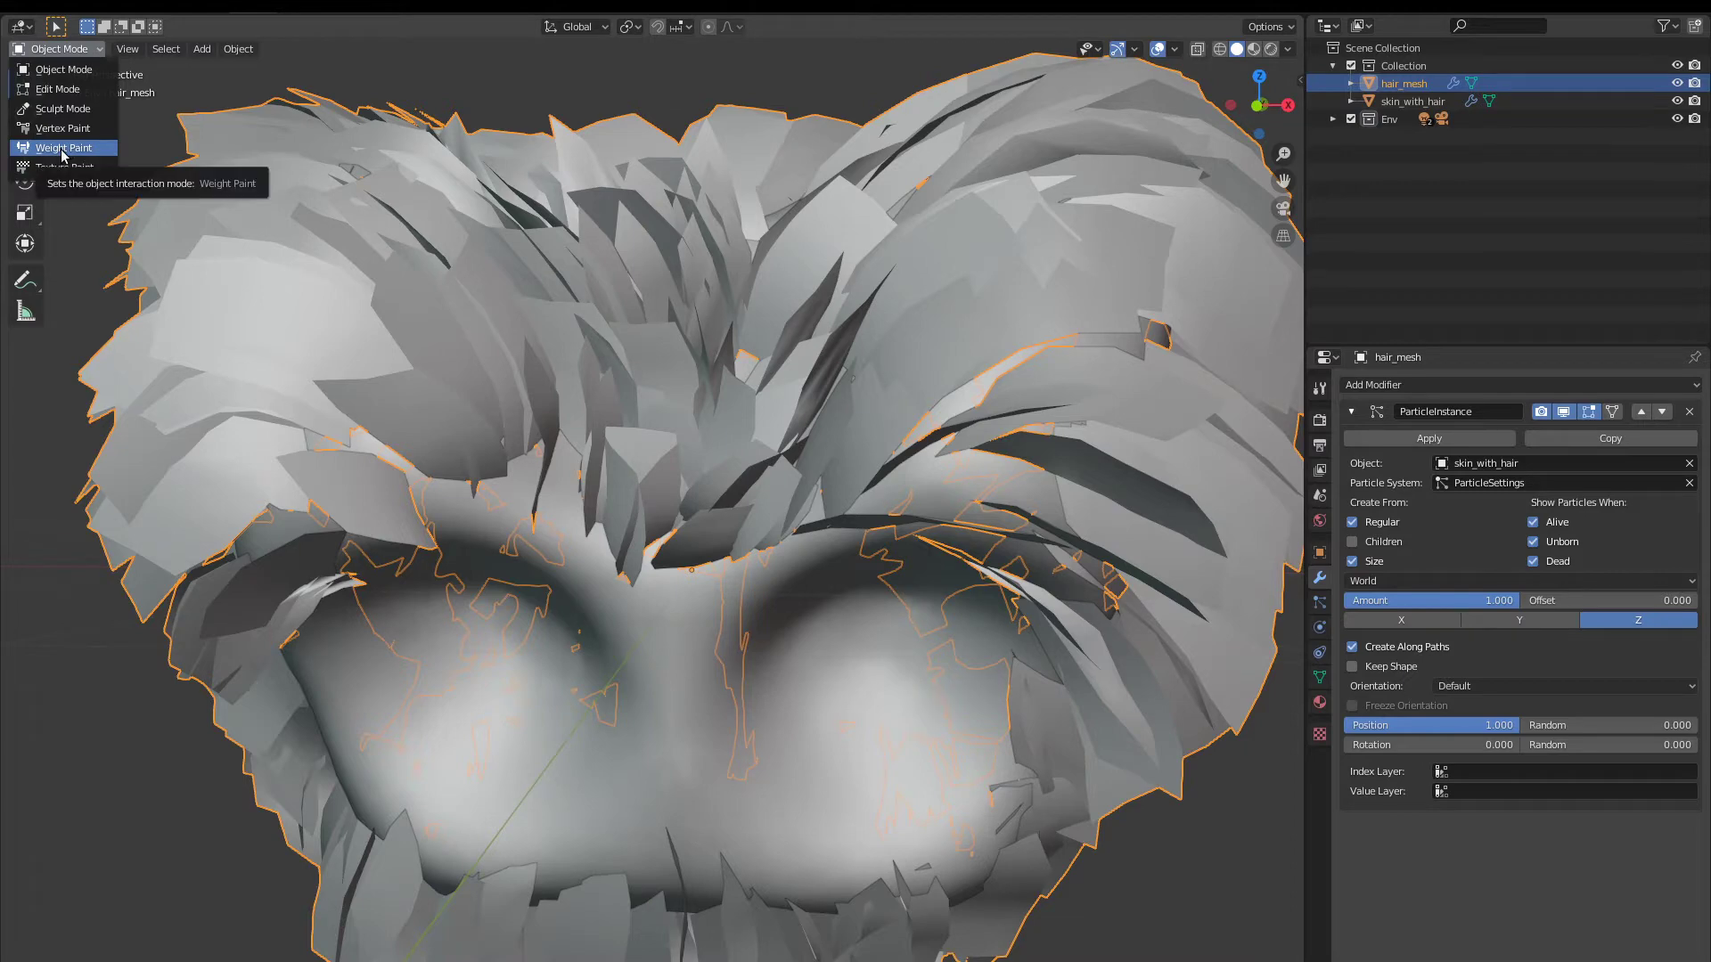
pyautogui.click(645, 540)
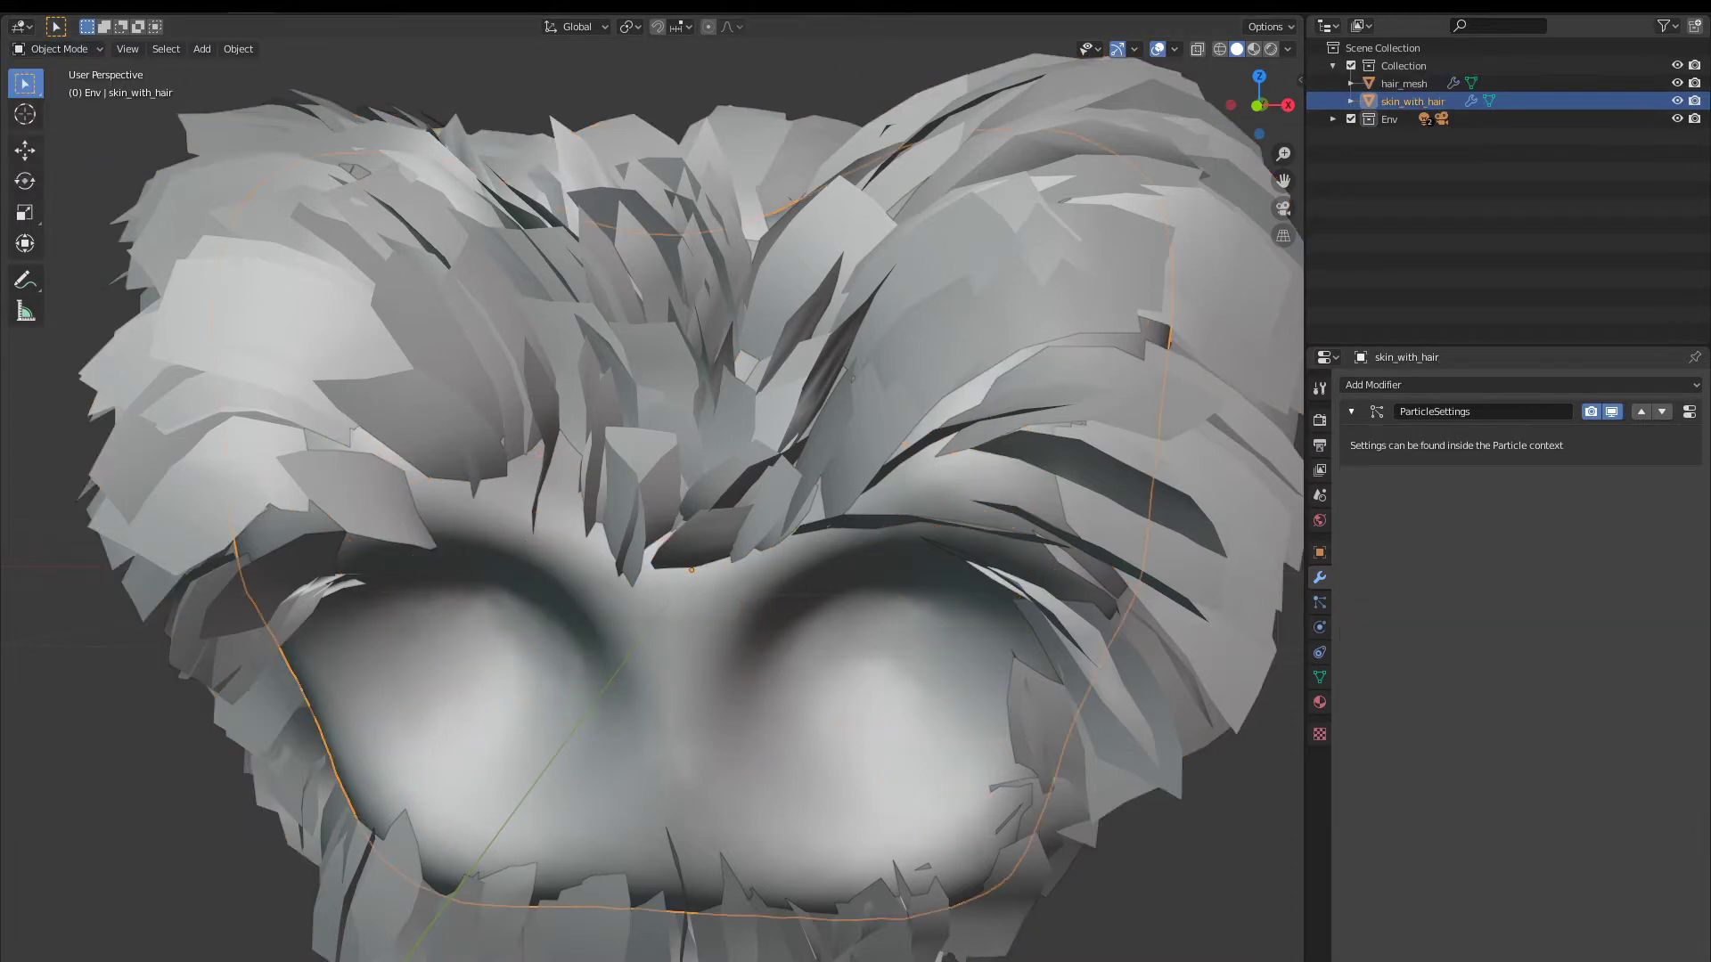
pyautogui.click(66, 48)
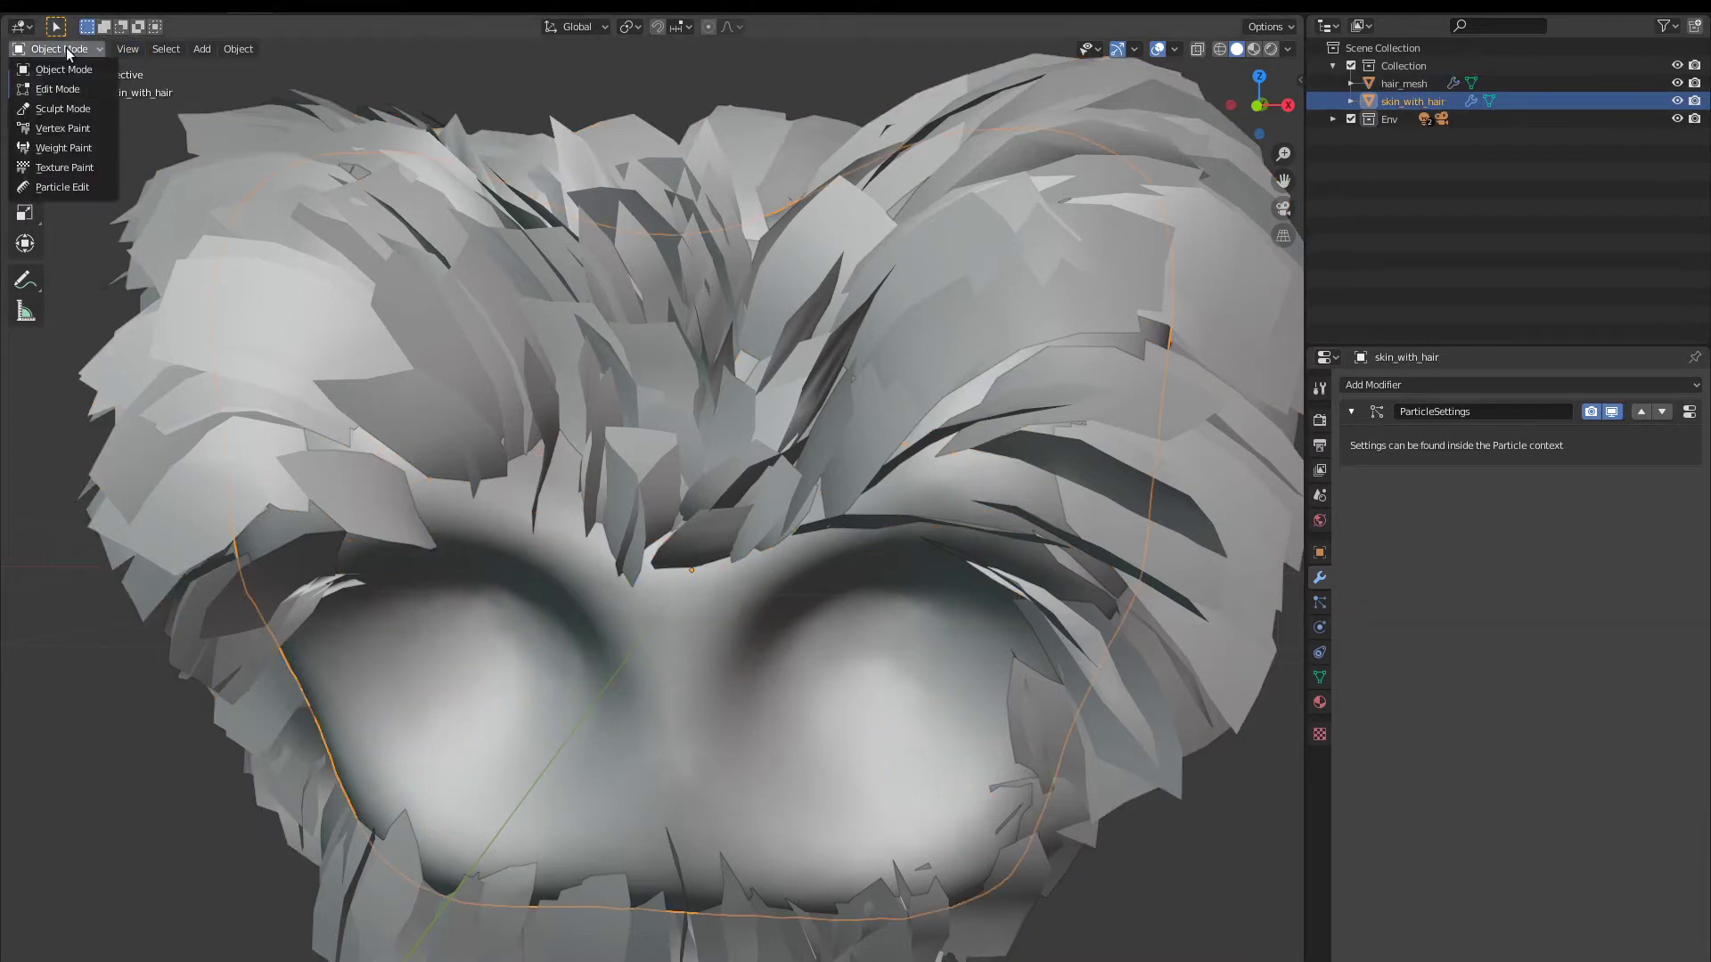
pyautogui.click(52, 185)
pyautogui.moveTo(604, 402); pyautogui.dragTo(632, 456, button='middle')
pyautogui.moveTo(633, 456)
pyautogui.mouseDown()
pyautogui.moveTo(629, 485)
pyautogui.moveTo(608, 469)
pyautogui.moveTo(601, 371)
pyautogui.moveTo(570, 360)
pyautogui.moveTo(431, 397)
pyautogui.moveTo(574, 483)
pyautogui.moveTo(589, 527)
pyautogui.mouseUp()
pyautogui.moveTo(589, 533); pyautogui.dragTo(630, 534, button='middle')
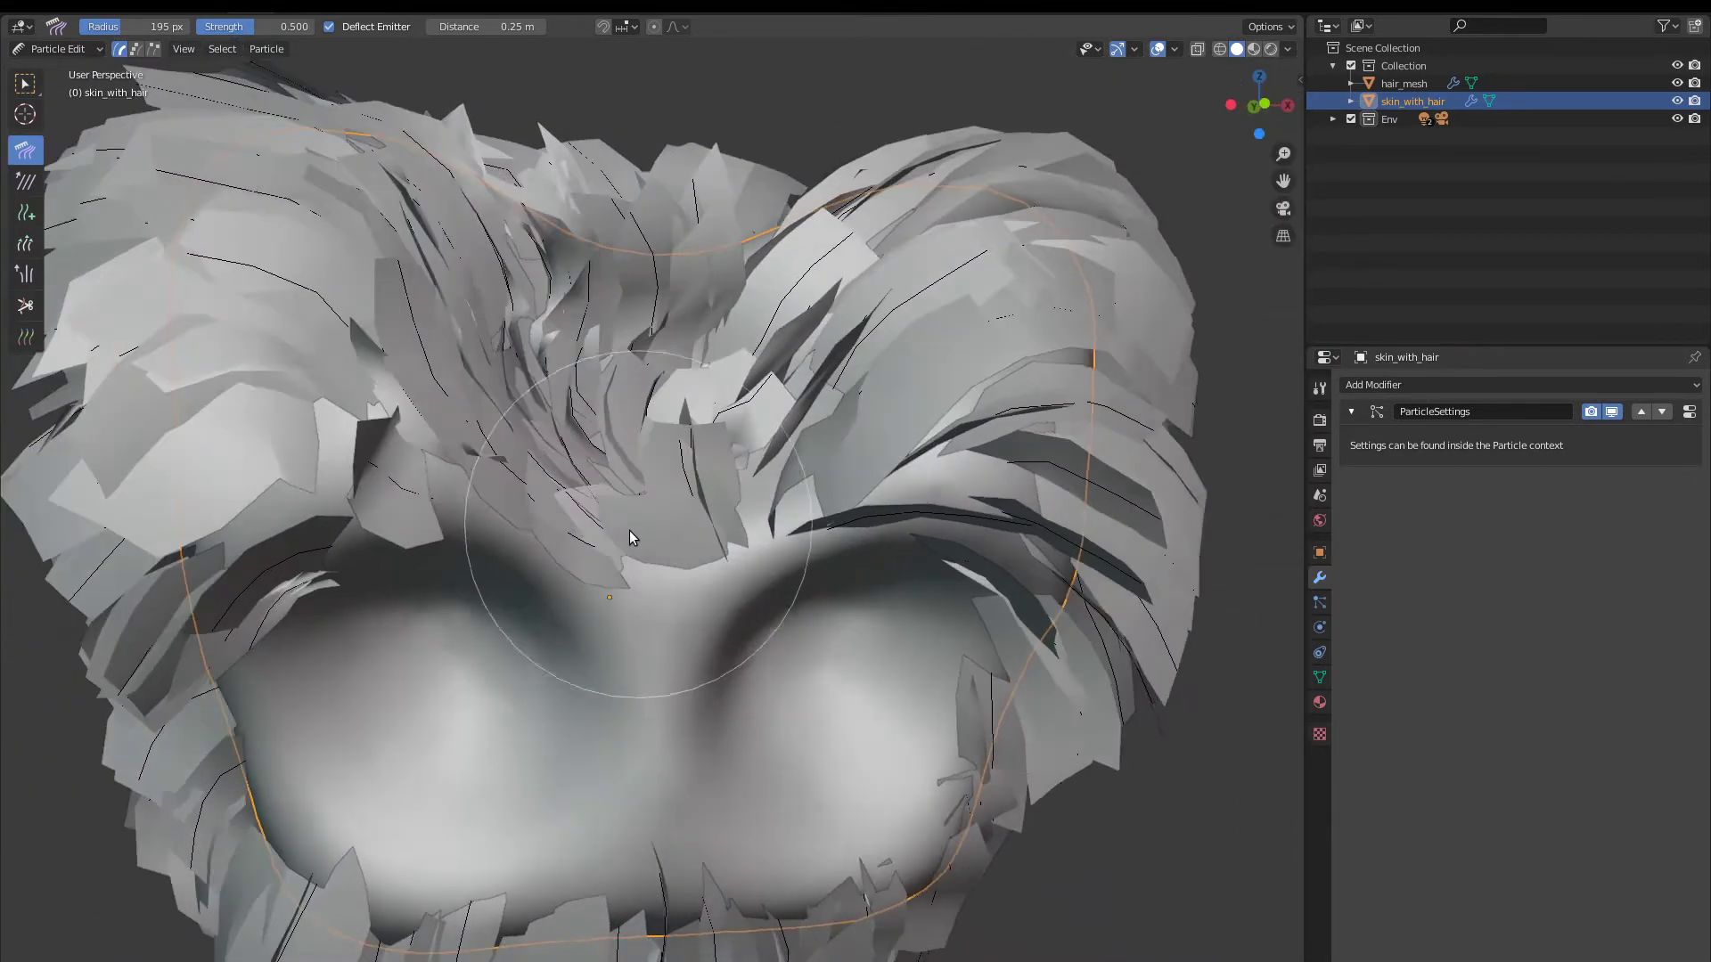
# - Comb the strands at the bridge between the eye sockets and above the left-hand socket in different directions
pyautogui.scroll(5, 626, 540)
pyautogui.moveTo(579, 584)
pyautogui.mouseDown()
pyautogui.moveTo(538, 745)
pyautogui.moveTo(632, 574)
pyautogui.moveTo(411, 781)
pyautogui.moveTo(317, 779)
pyautogui.moveTo(500, 875)
pyautogui.moveTo(516, 561)
pyautogui.moveTo(520, 667)
pyautogui.mouseUp()
pyautogui.moveTo(585, 573); pyautogui.dragTo(609, 558, button='middle')
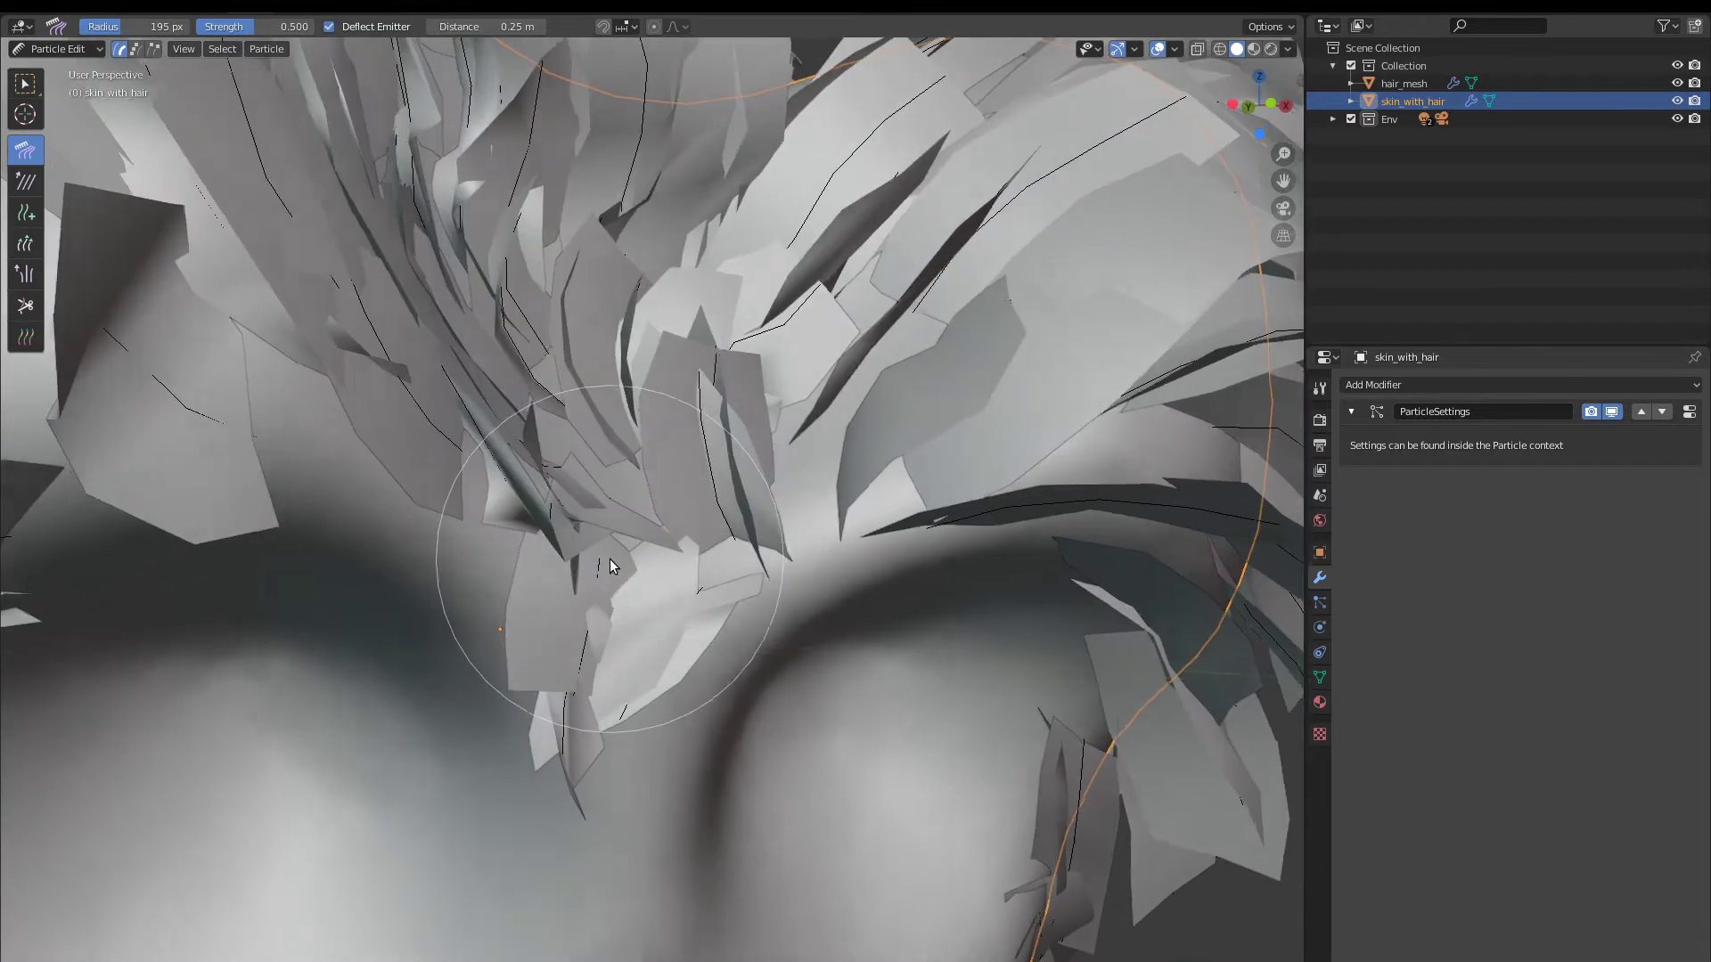
pyautogui.scroll(-1, 606, 561)
pyautogui.moveTo(344, 437)
pyautogui.mouseDown()
pyautogui.moveTo(310, 481)
pyautogui.moveTo(244, 470)
pyautogui.moveTo(214, 489)
pyautogui.moveTo(228, 533)
pyautogui.moveTo(376, 541)
pyautogui.moveTo(312, 522)
pyautogui.moveTo(505, 557)
pyautogui.moveTo(312, 417)
pyautogui.moveTo(365, 508)
pyautogui.moveTo(366, 474)
pyautogui.moveTo(212, 515)
pyautogui.moveTo(138, 452)
pyautogui.moveTo(71, 294)
pyautogui.moveTo(107, 237)
pyautogui.moveTo(275, 230)
pyautogui.moveTo(309, 489)
pyautogui.moveTo(205, 302)
pyautogui.moveTo(303, 436)
pyautogui.moveTo(279, 312)
pyautogui.moveTo(216, 258)
pyautogui.moveTo(349, 421)
pyautogui.moveTo(288, 335)
pyautogui.moveTo(362, 392)
pyautogui.mouseUp()
pyautogui.moveTo(362, 392)
pyautogui.mouseDown(button='middle')
pyautogui.moveTo(314, 356)
pyautogui.moveTo(310, 420)
pyautogui.moveTo(360, 398)
pyautogui.moveTo(255, 365)
pyautogui.mouseUp(button='middle')
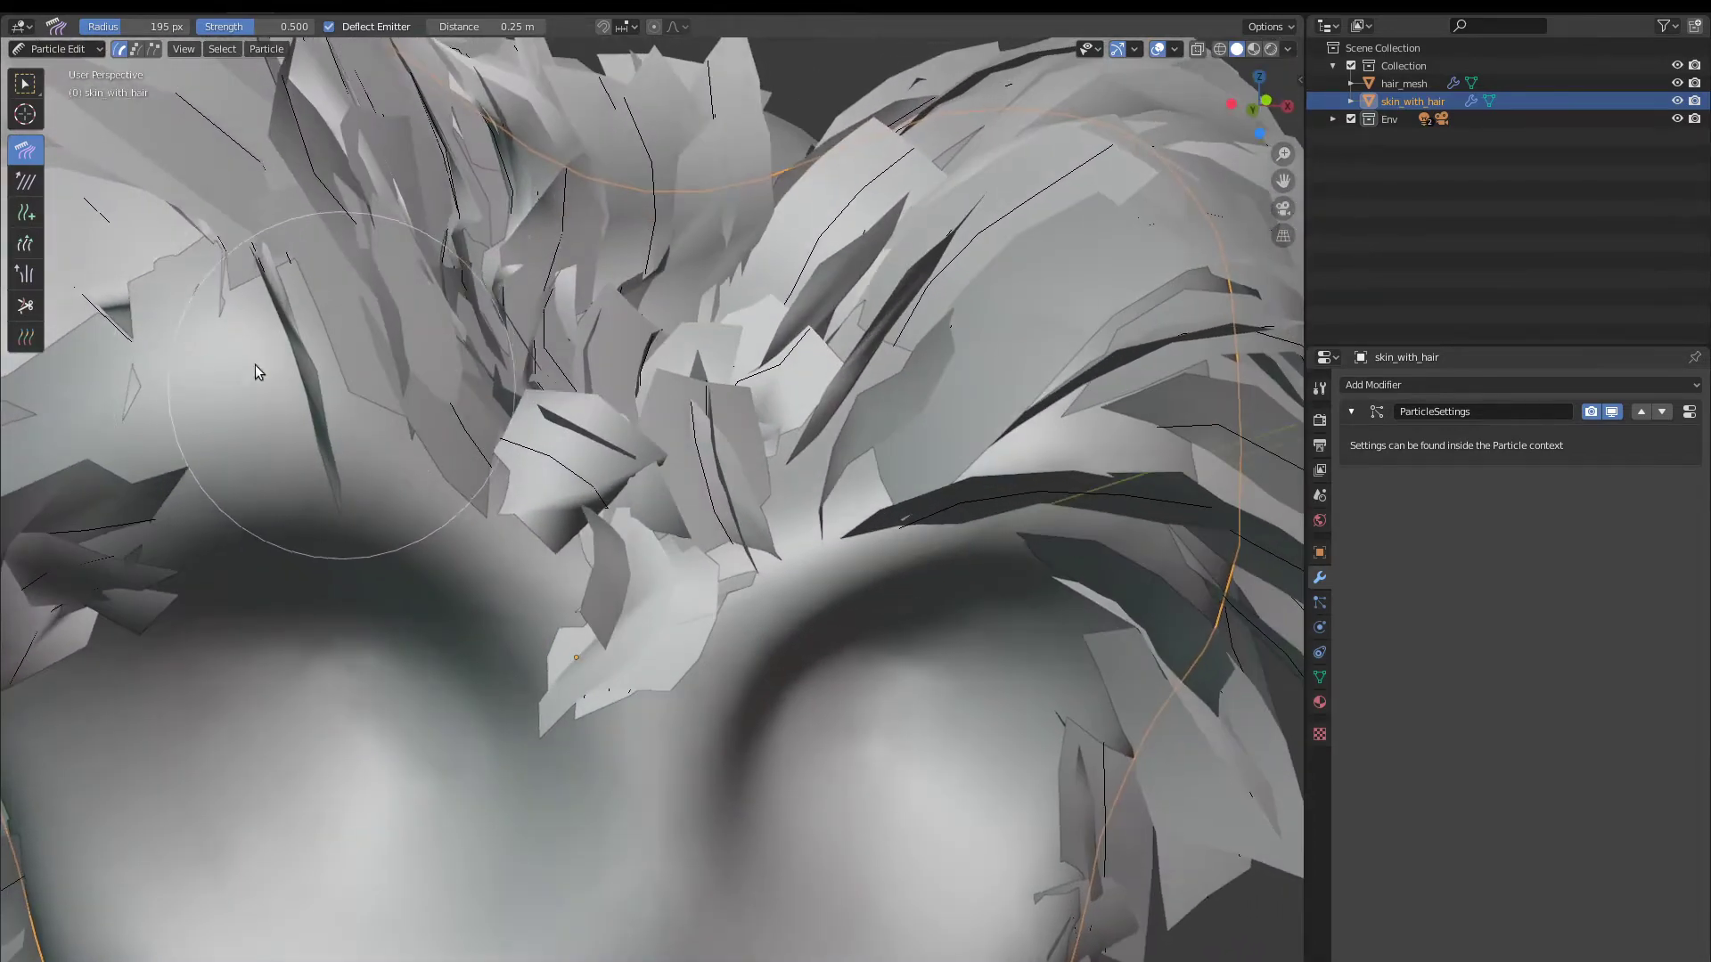
# - Raise the hair above the left-hand eye socket and the bridge with the Puff tool, and return to Object Mode
pyautogui.click(25, 274)
pyautogui.moveTo(291, 446)
pyautogui.mouseDown()
pyautogui.moveTo(221, 447)
pyautogui.moveTo(546, 437)
pyautogui.moveTo(581, 590)
pyautogui.moveTo(603, 592)
pyautogui.moveTo(588, 552)
pyautogui.moveTo(560, 540)
pyautogui.mouseUp()
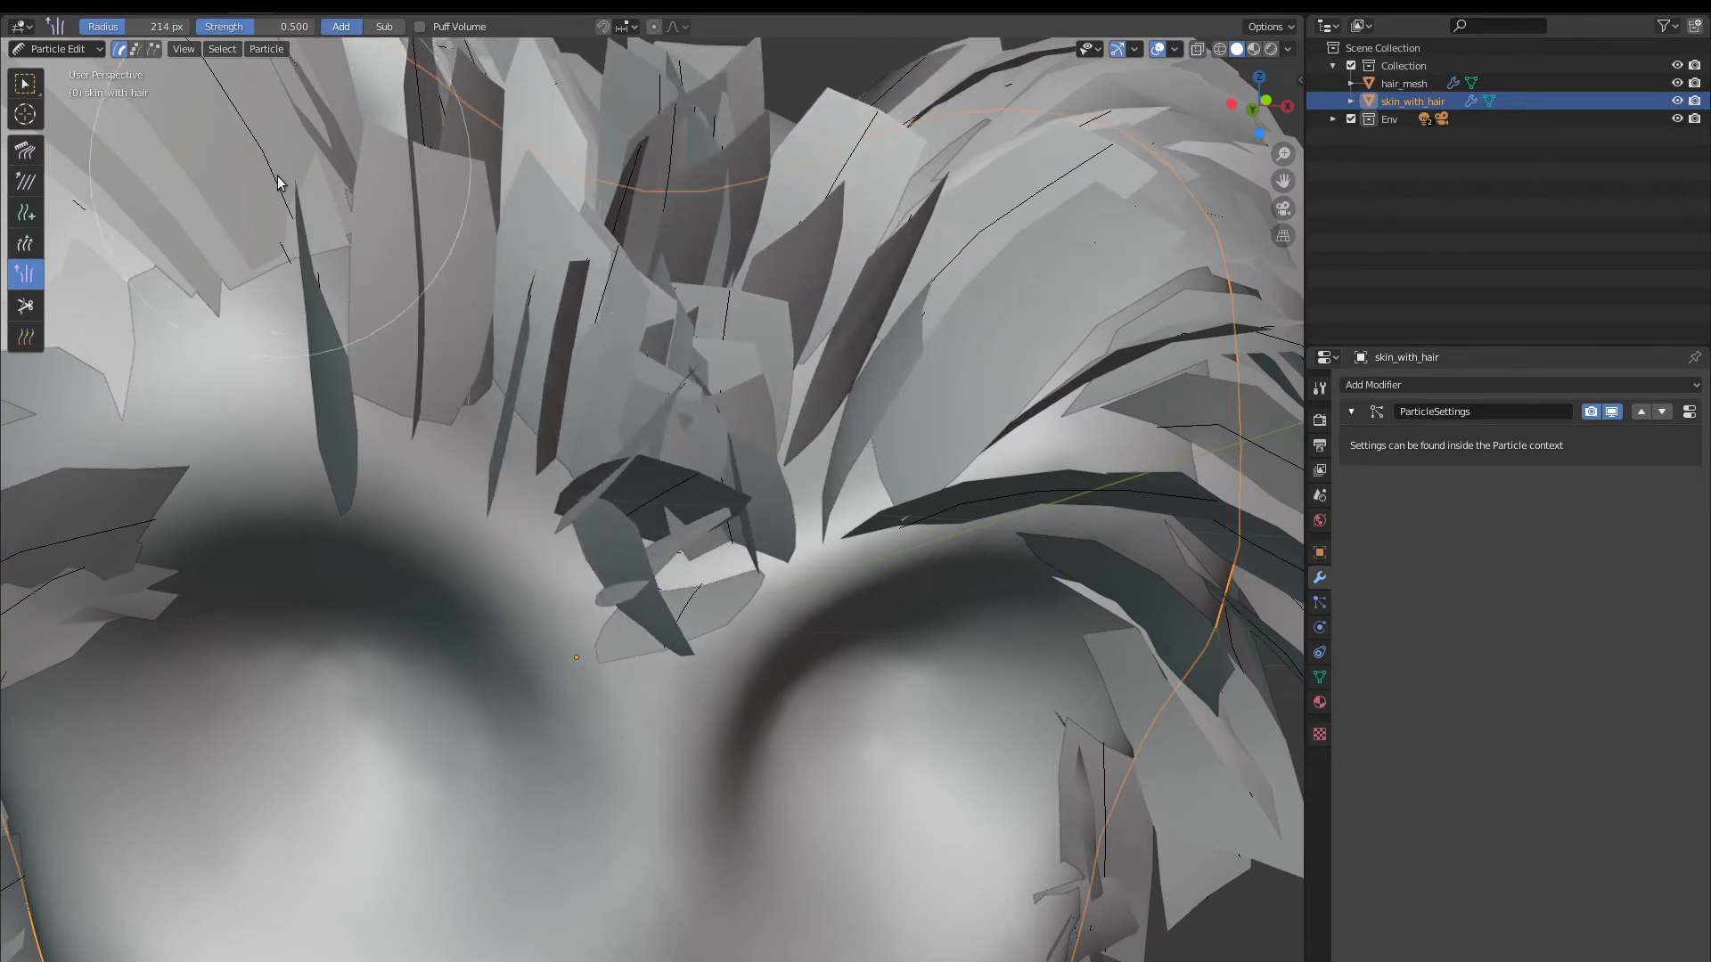
pyautogui.click(29, 50)
pyautogui.click(59, 70)
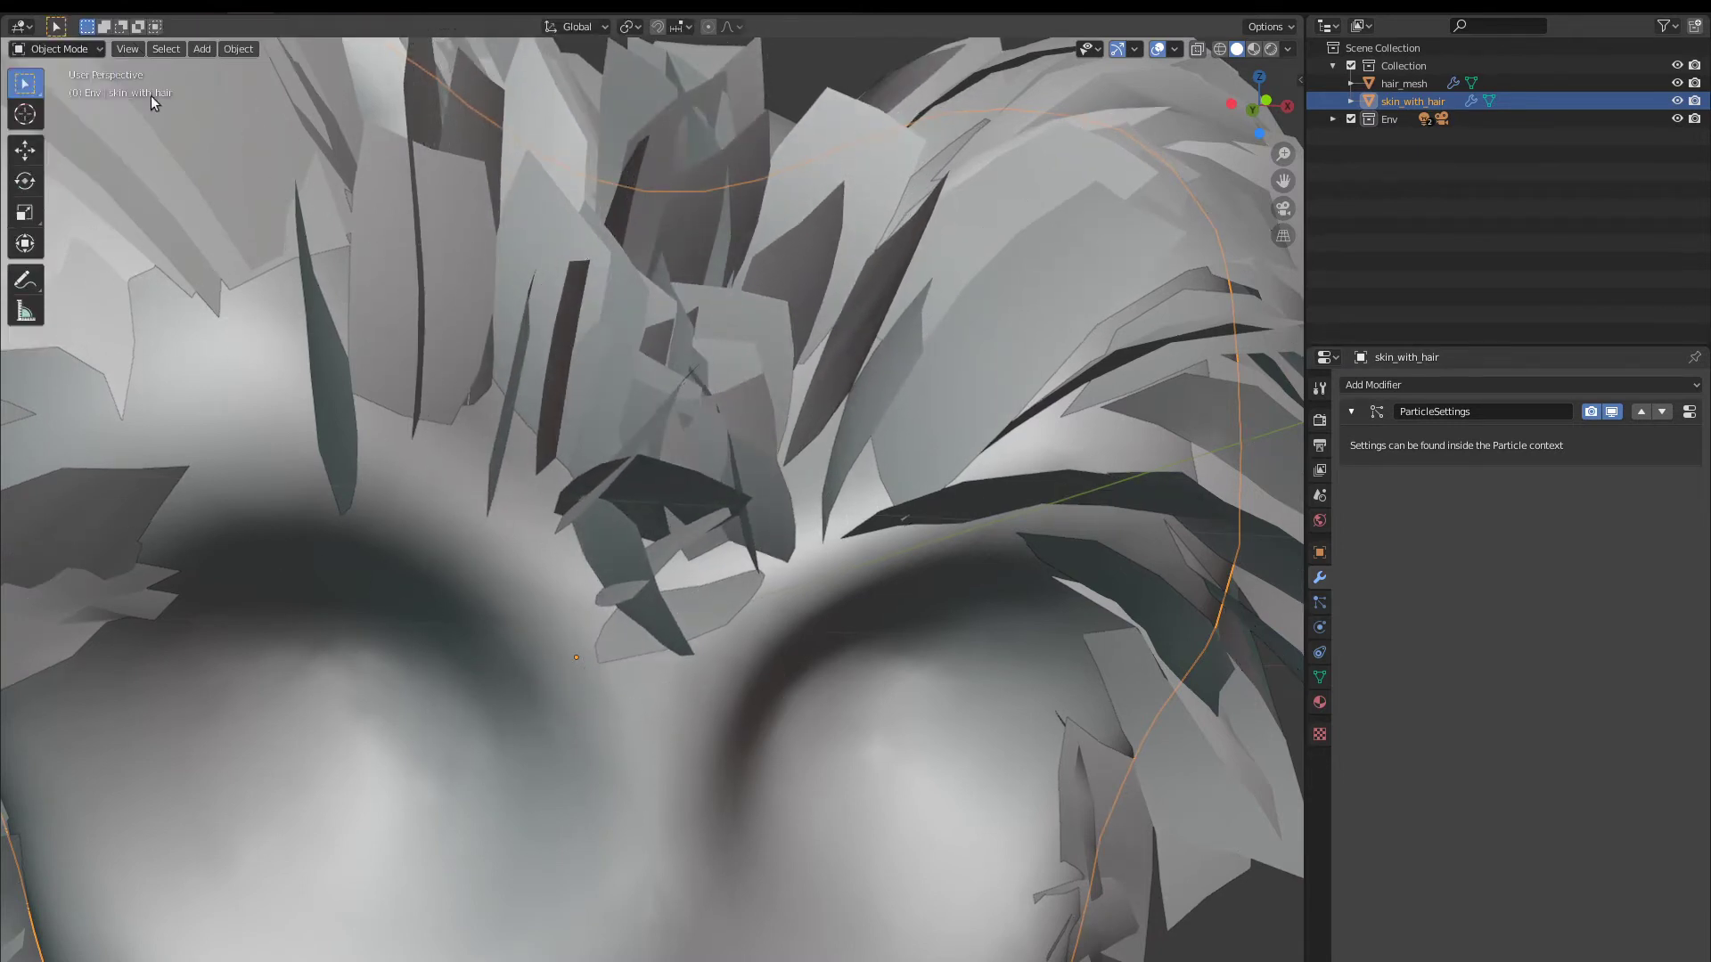
# - Select hair_mesh and examine from several angles how its cards are oriented between the eye sockets
pyautogui.click(709, 356)
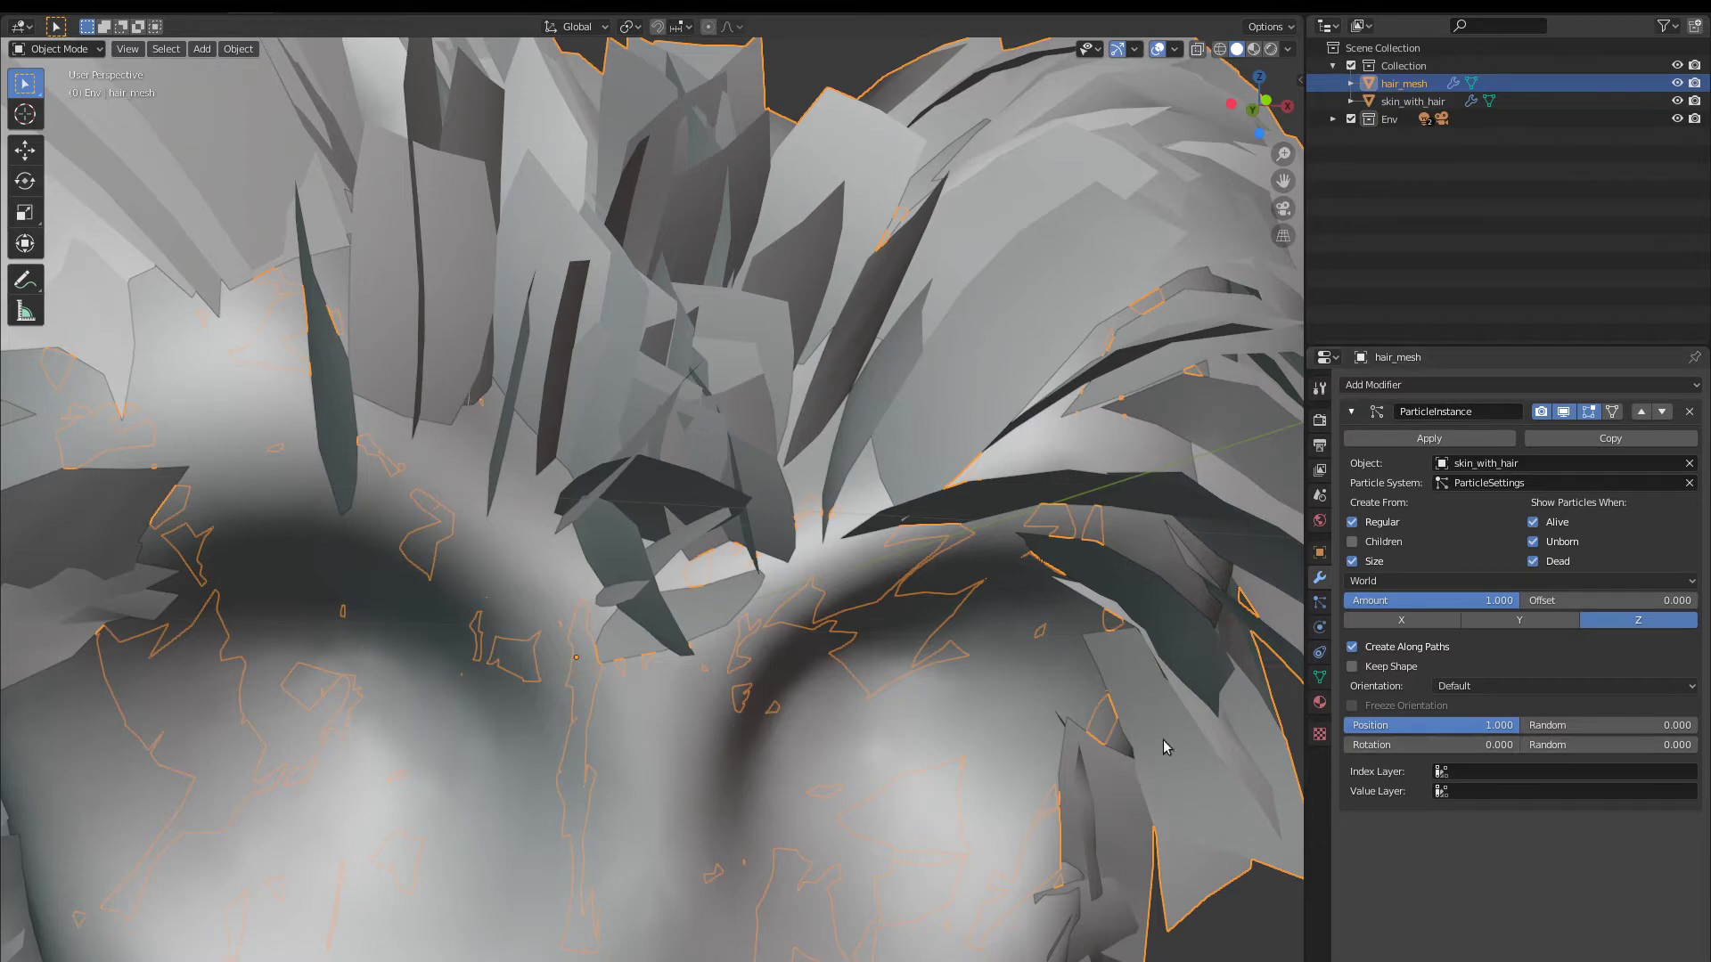
pyautogui.moveTo(1163, 740); pyautogui.dragTo(900, 664, button='middle')
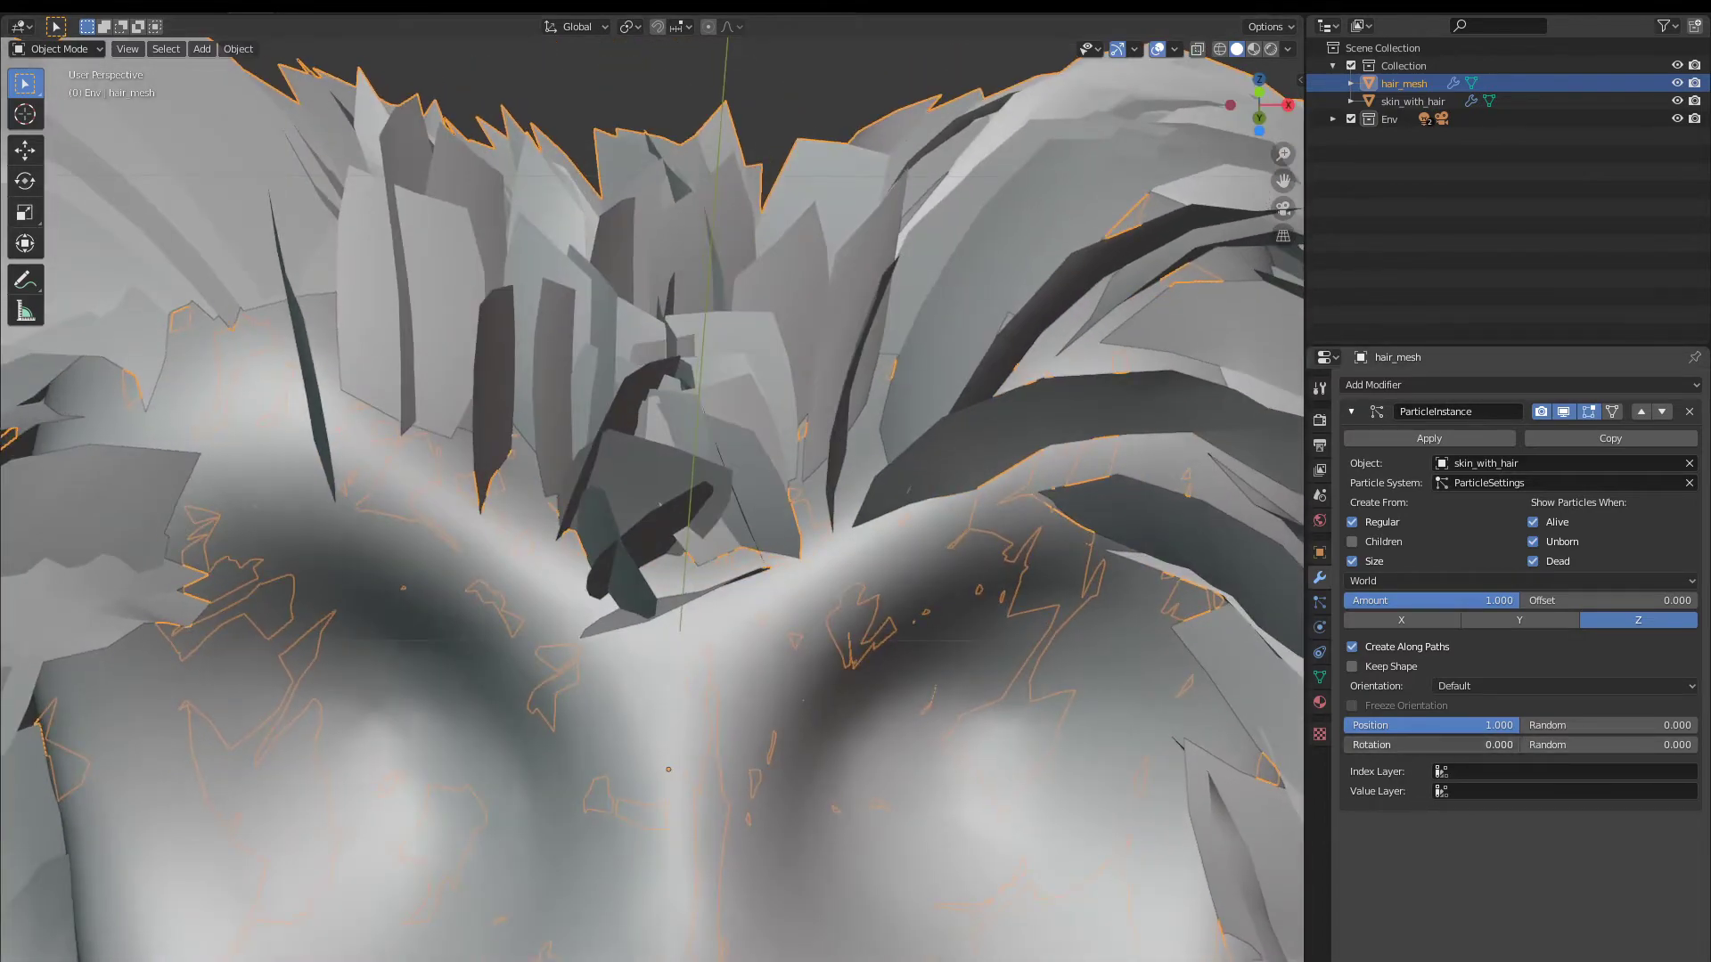
pyautogui.moveTo(1431, 745)
pyautogui.mouseDown()
pyautogui.moveTo(1520, 745)
pyautogui.moveTo(1429, 745)
pyautogui.mouseUp()
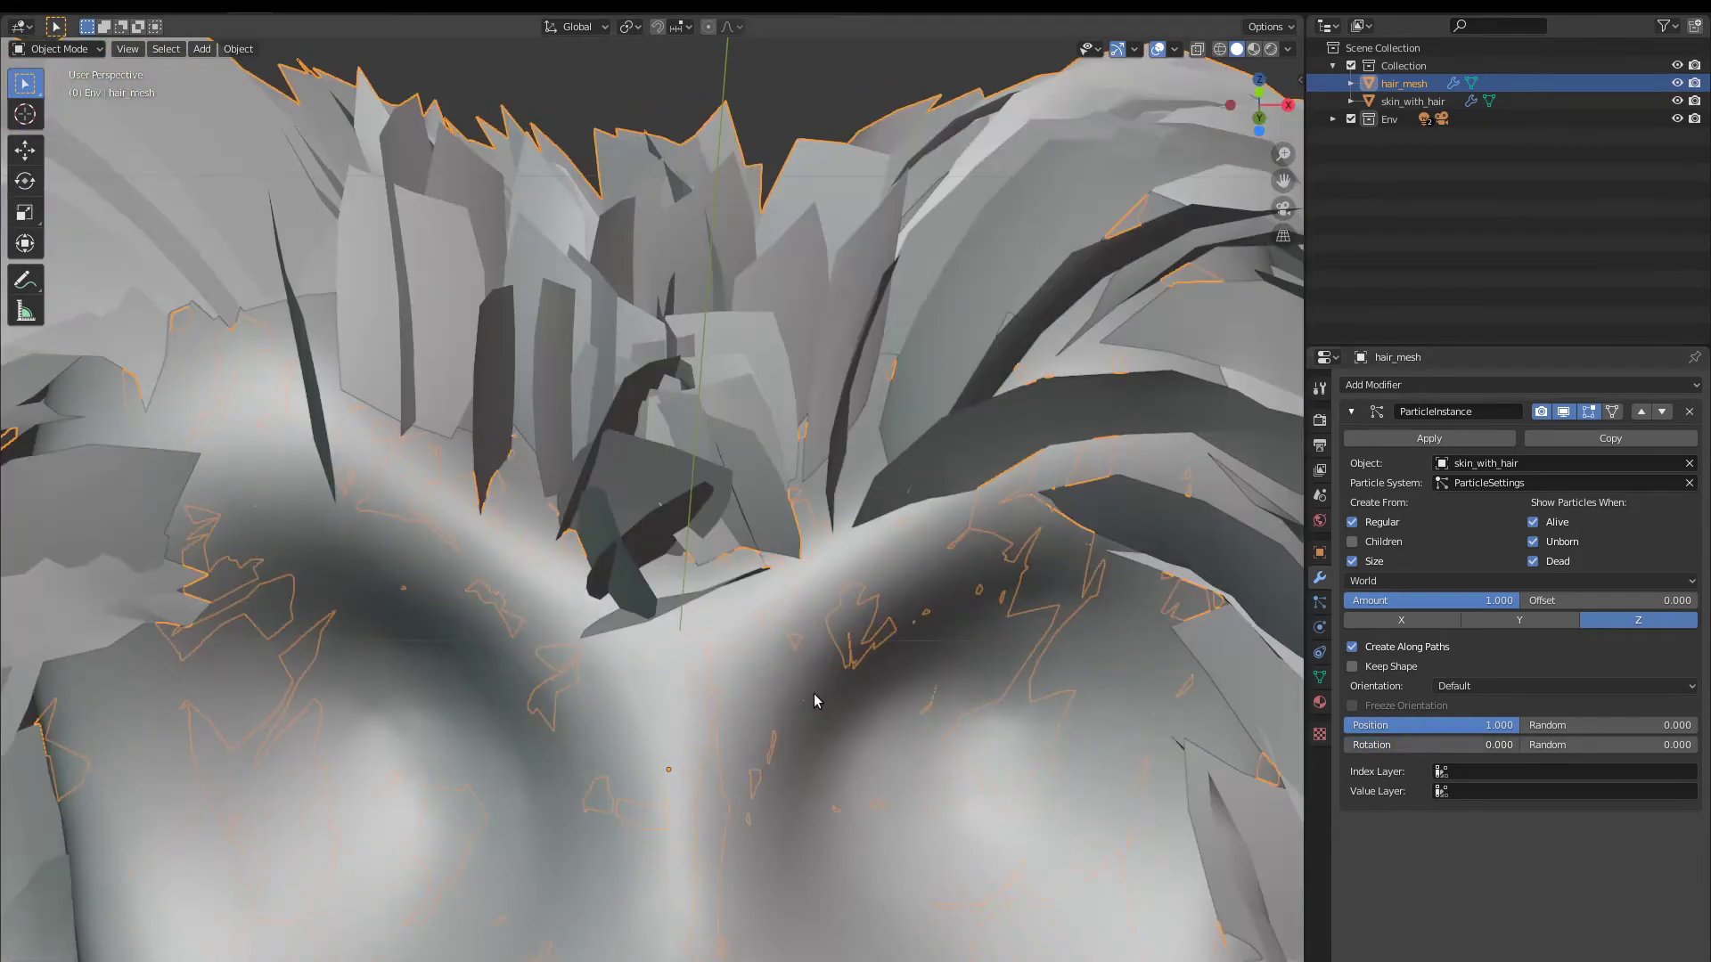
pyautogui.moveTo(815, 693); pyautogui.dragTo(670, 476, button='middle')
pyautogui.scroll(-5, 651, 415)
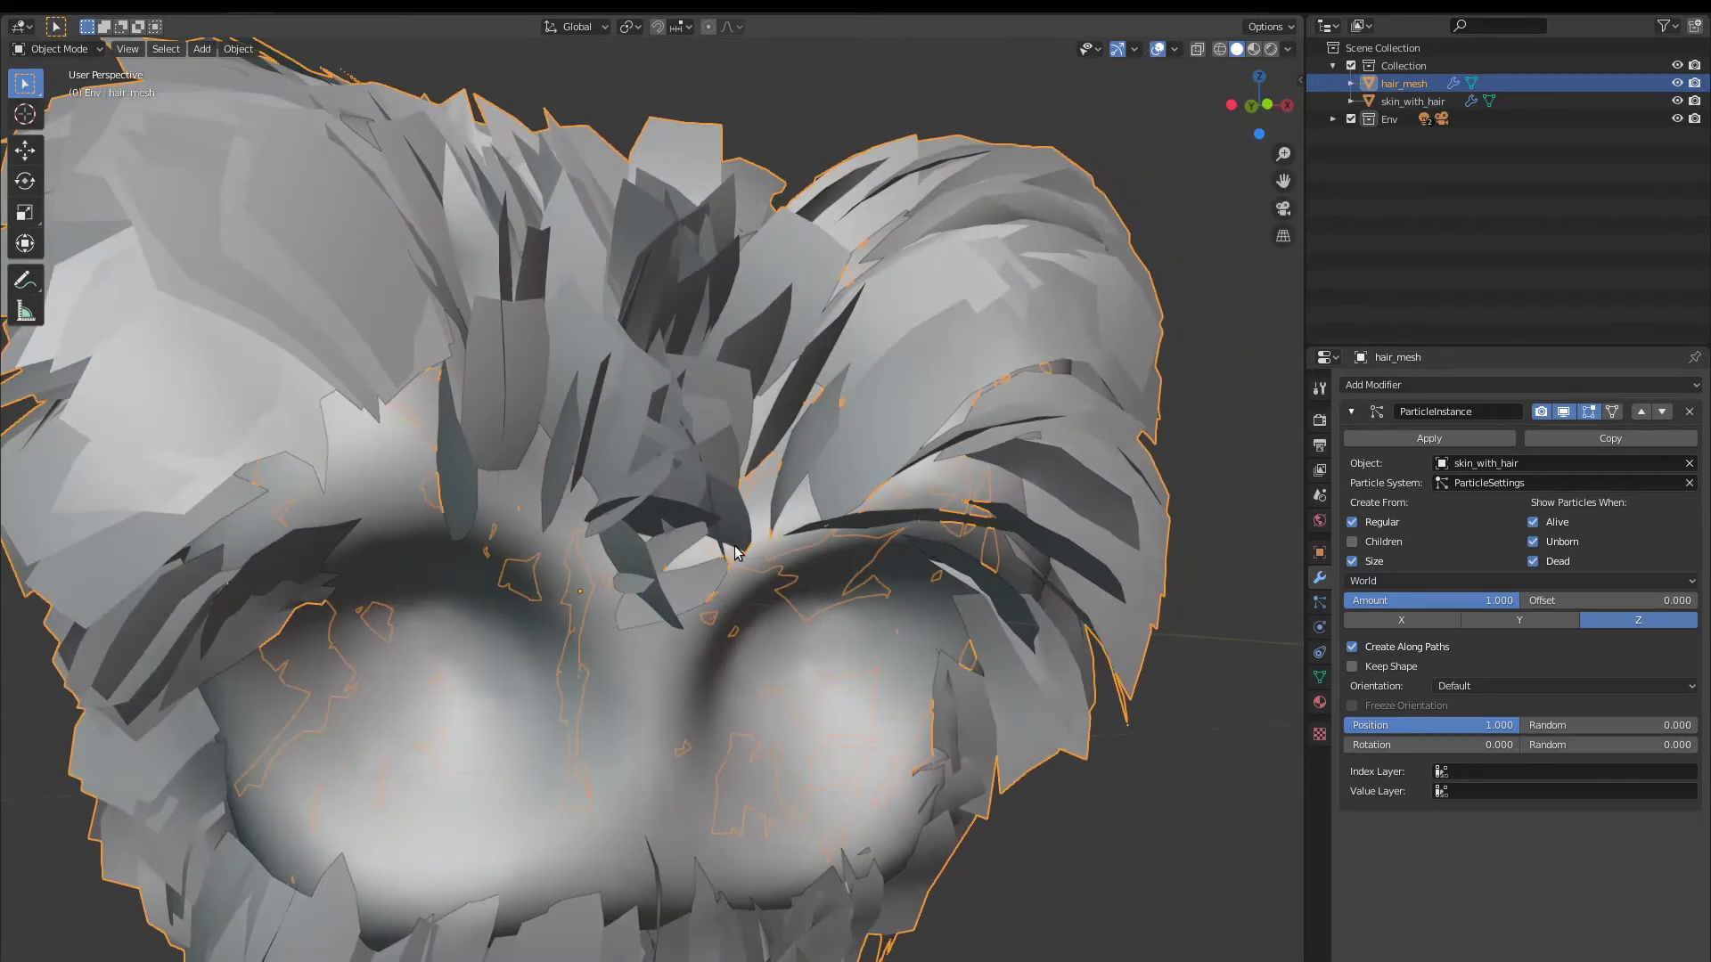
pyautogui.moveTo(736, 552); pyautogui.dragTo(590, 533, button='middle')
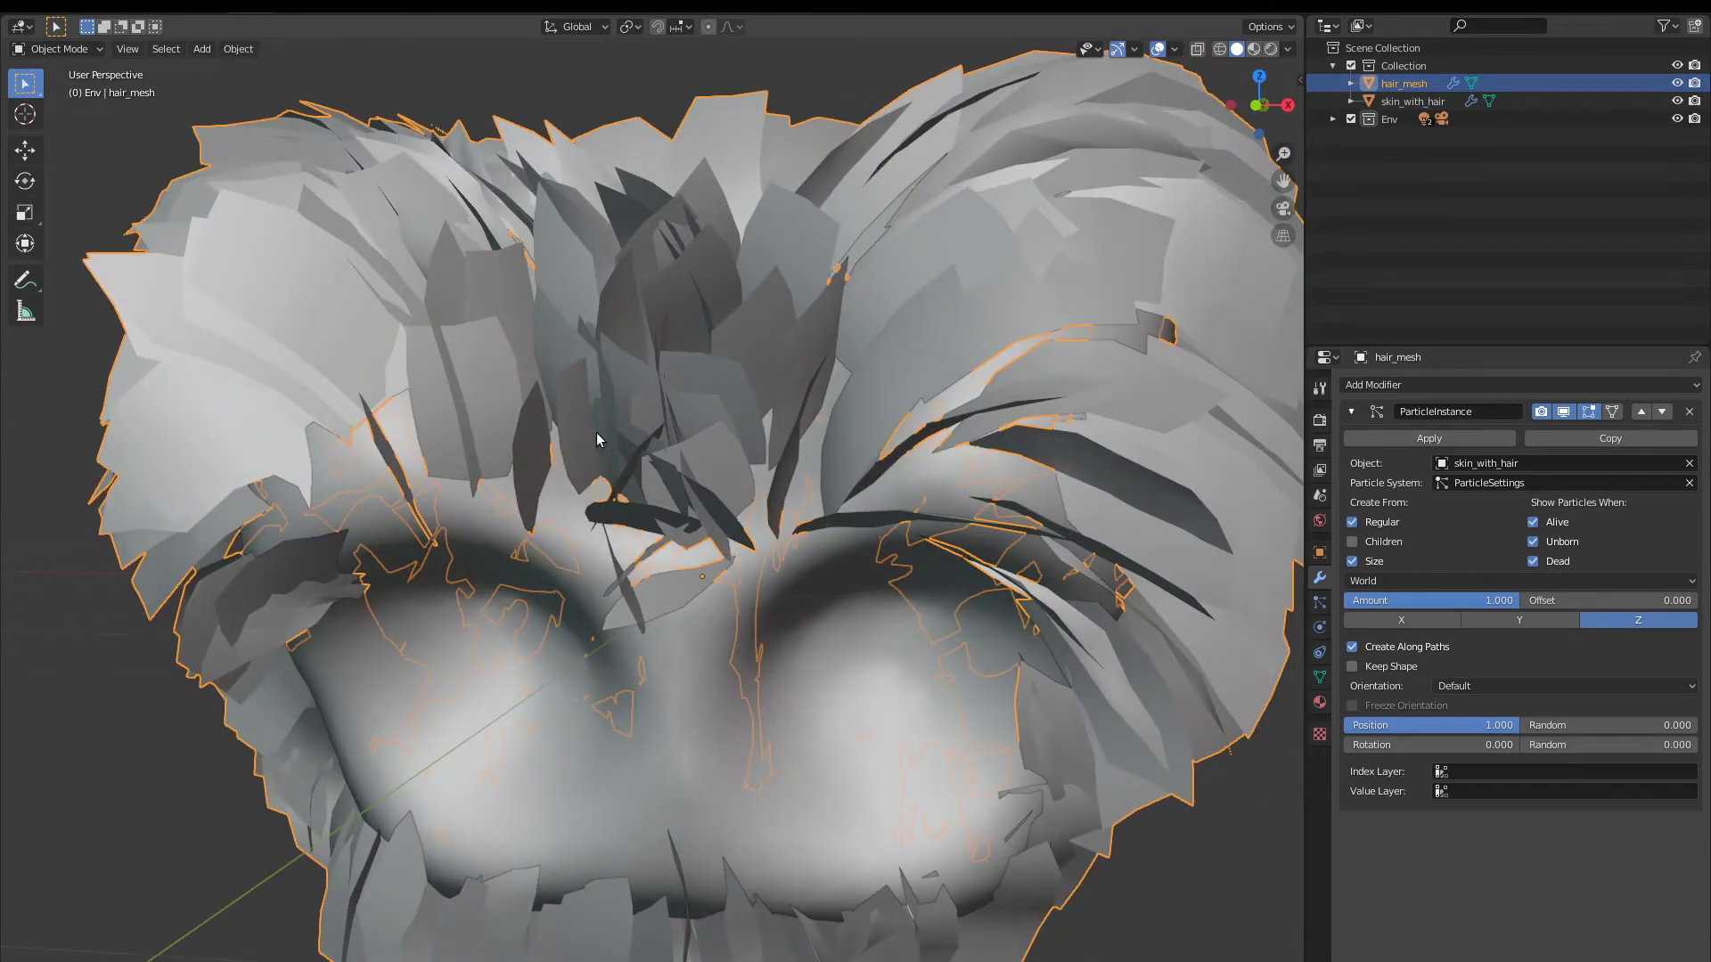
pyautogui.moveTo(629, 495); pyautogui.dragTo(531, 477, button='middle')
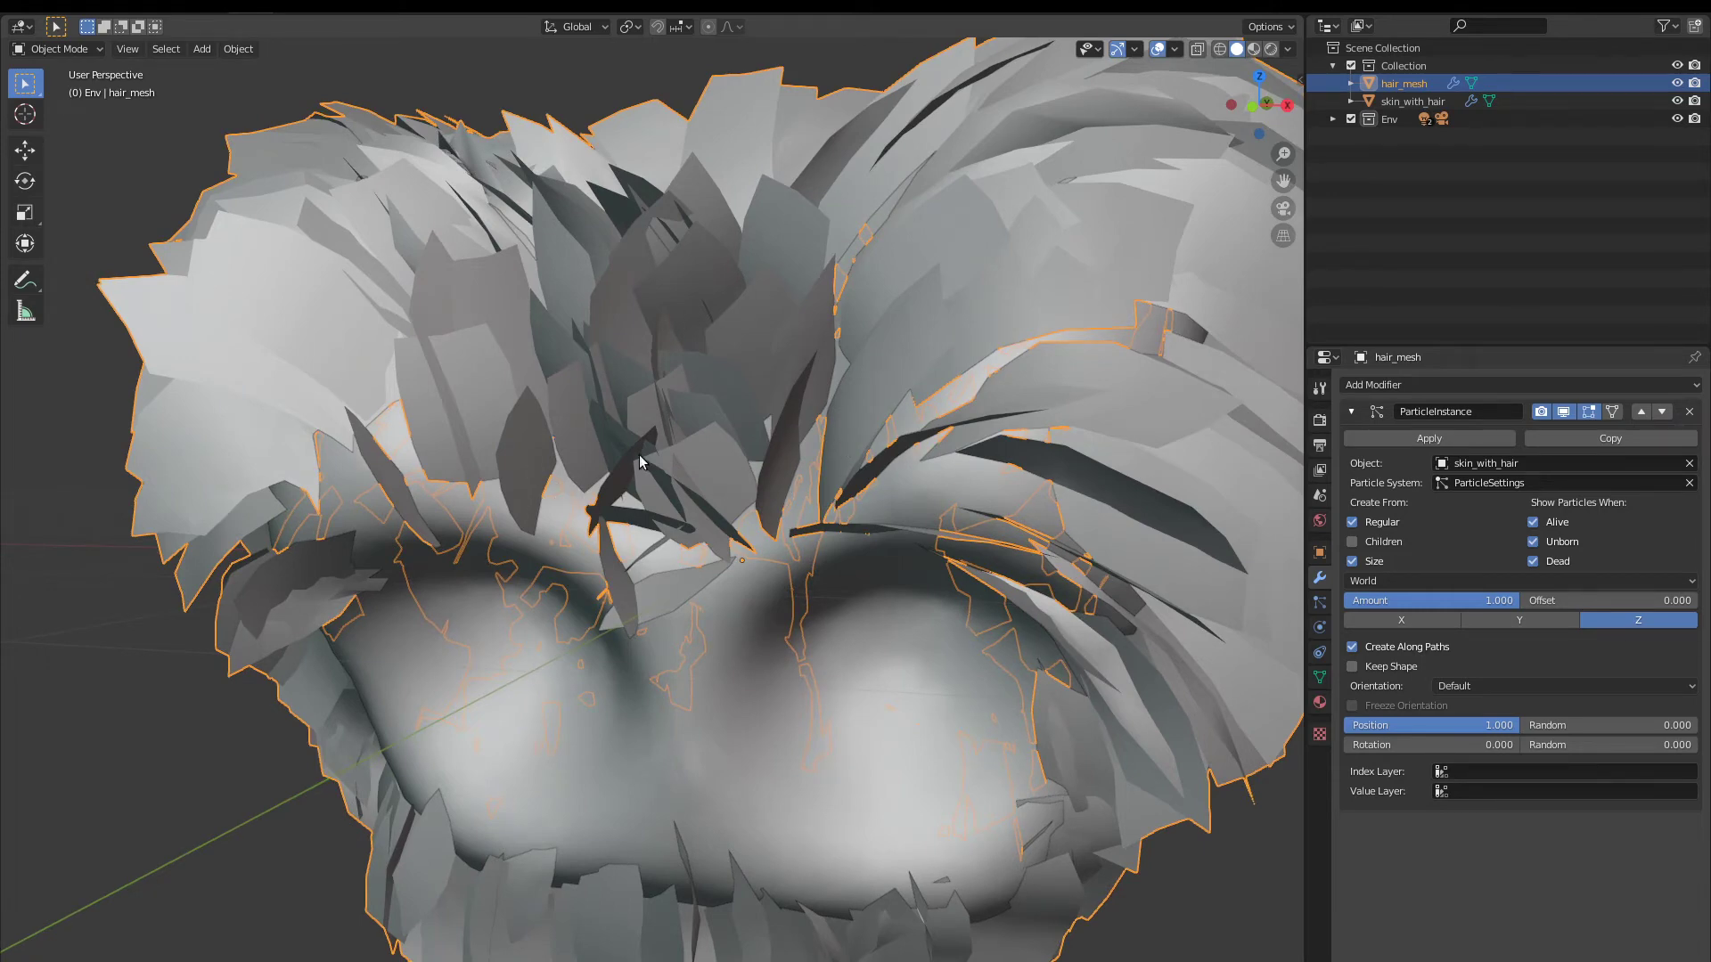
pyautogui.moveTo(640, 558); pyautogui.dragTo(600, 549, button='middle')
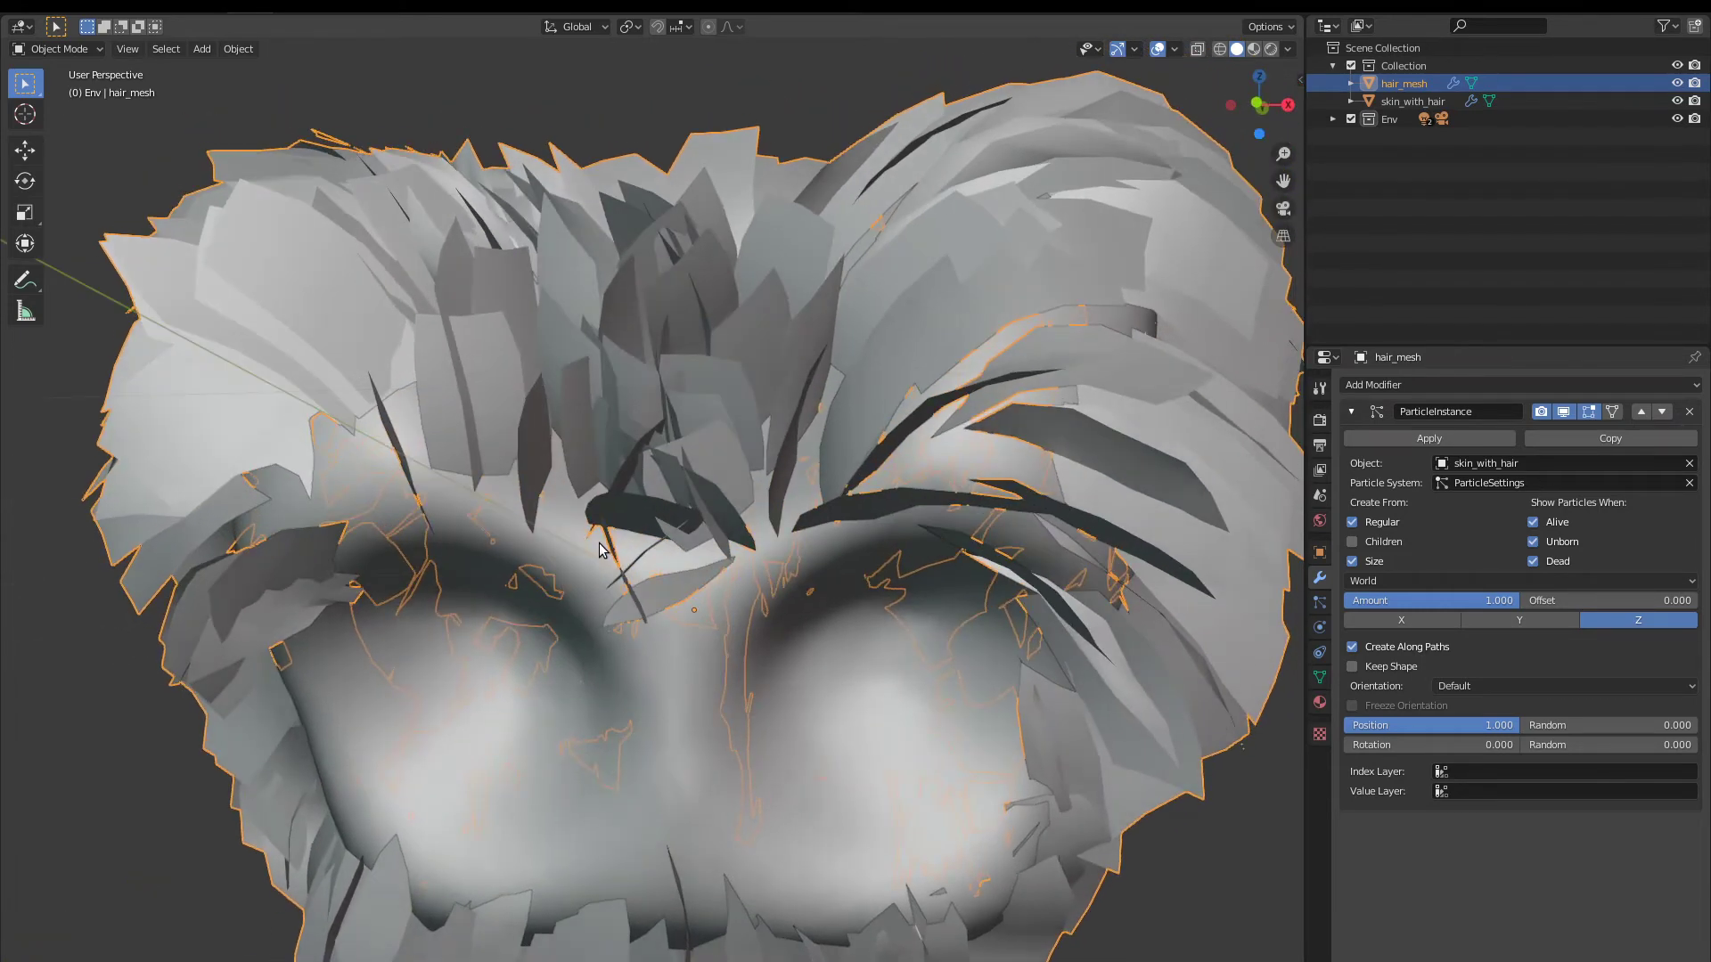
# - Set the orientation of hair_mesh's ParticleInstance modifier to Strand curve
pyautogui.moveTo(1426, 745)
pyautogui.mouseDown()
pyautogui.moveTo(1469, 745)
pyautogui.moveTo(1426, 745)
pyautogui.mouseUp()
pyautogui.click(1468, 687)
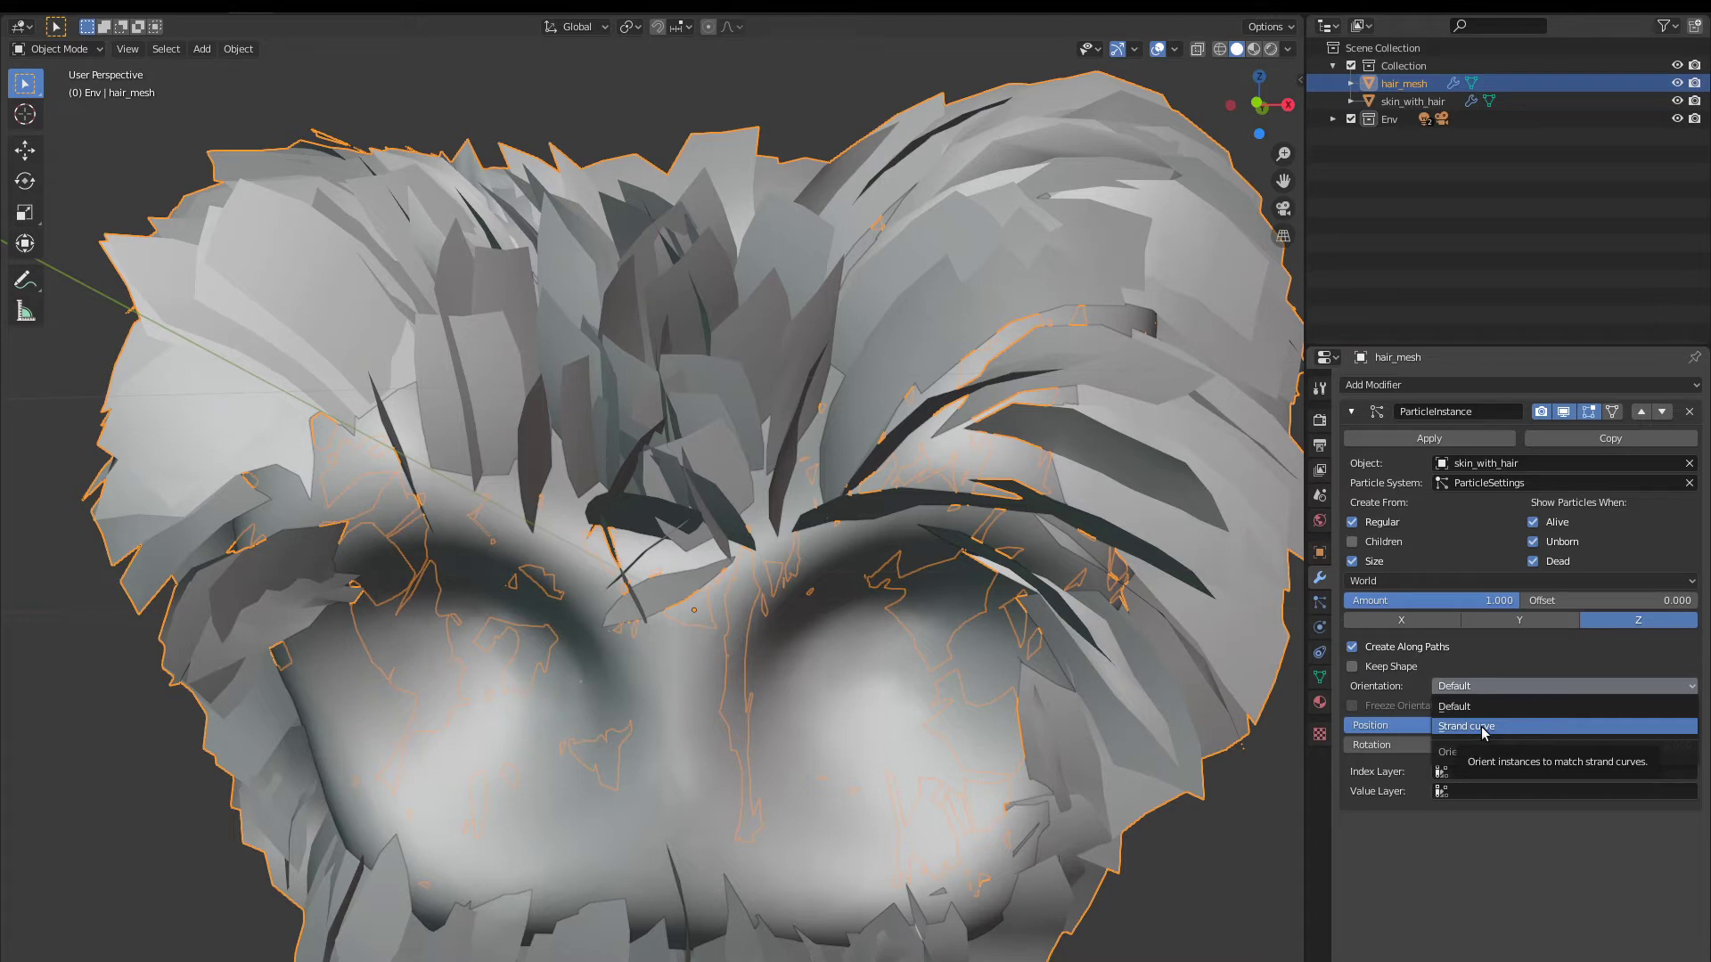
pyautogui.click(1484, 729)
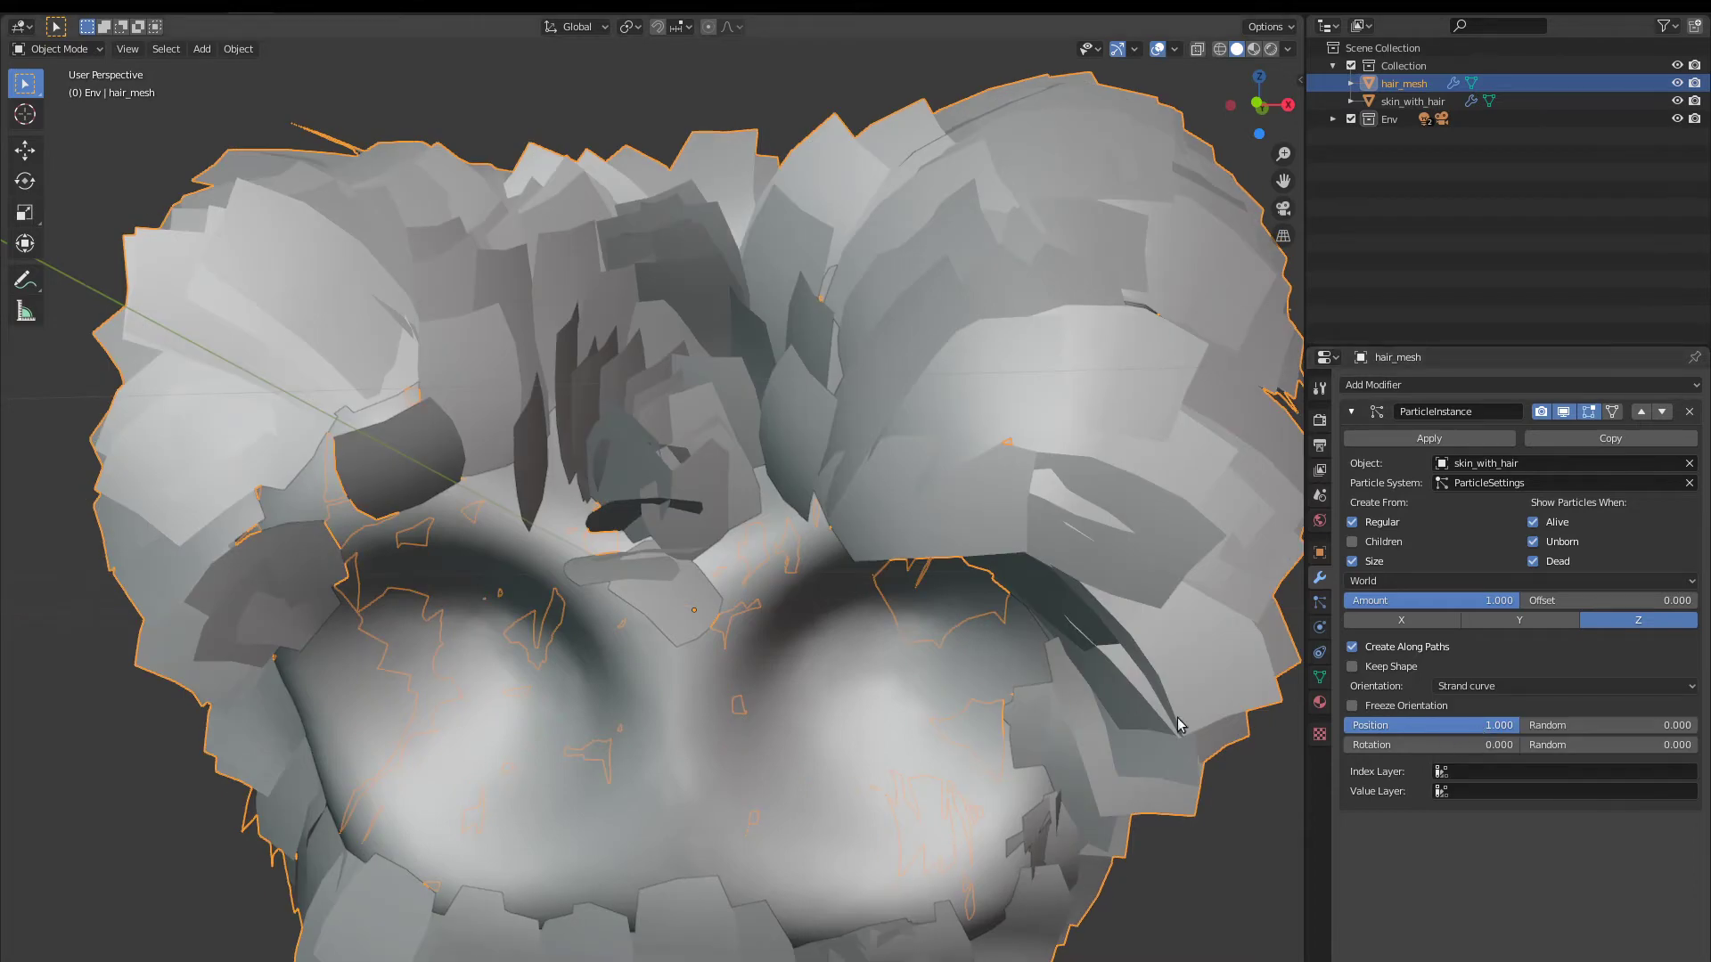
pyautogui.moveTo(739, 719); pyautogui.dragTo(586, 666, button='middle')
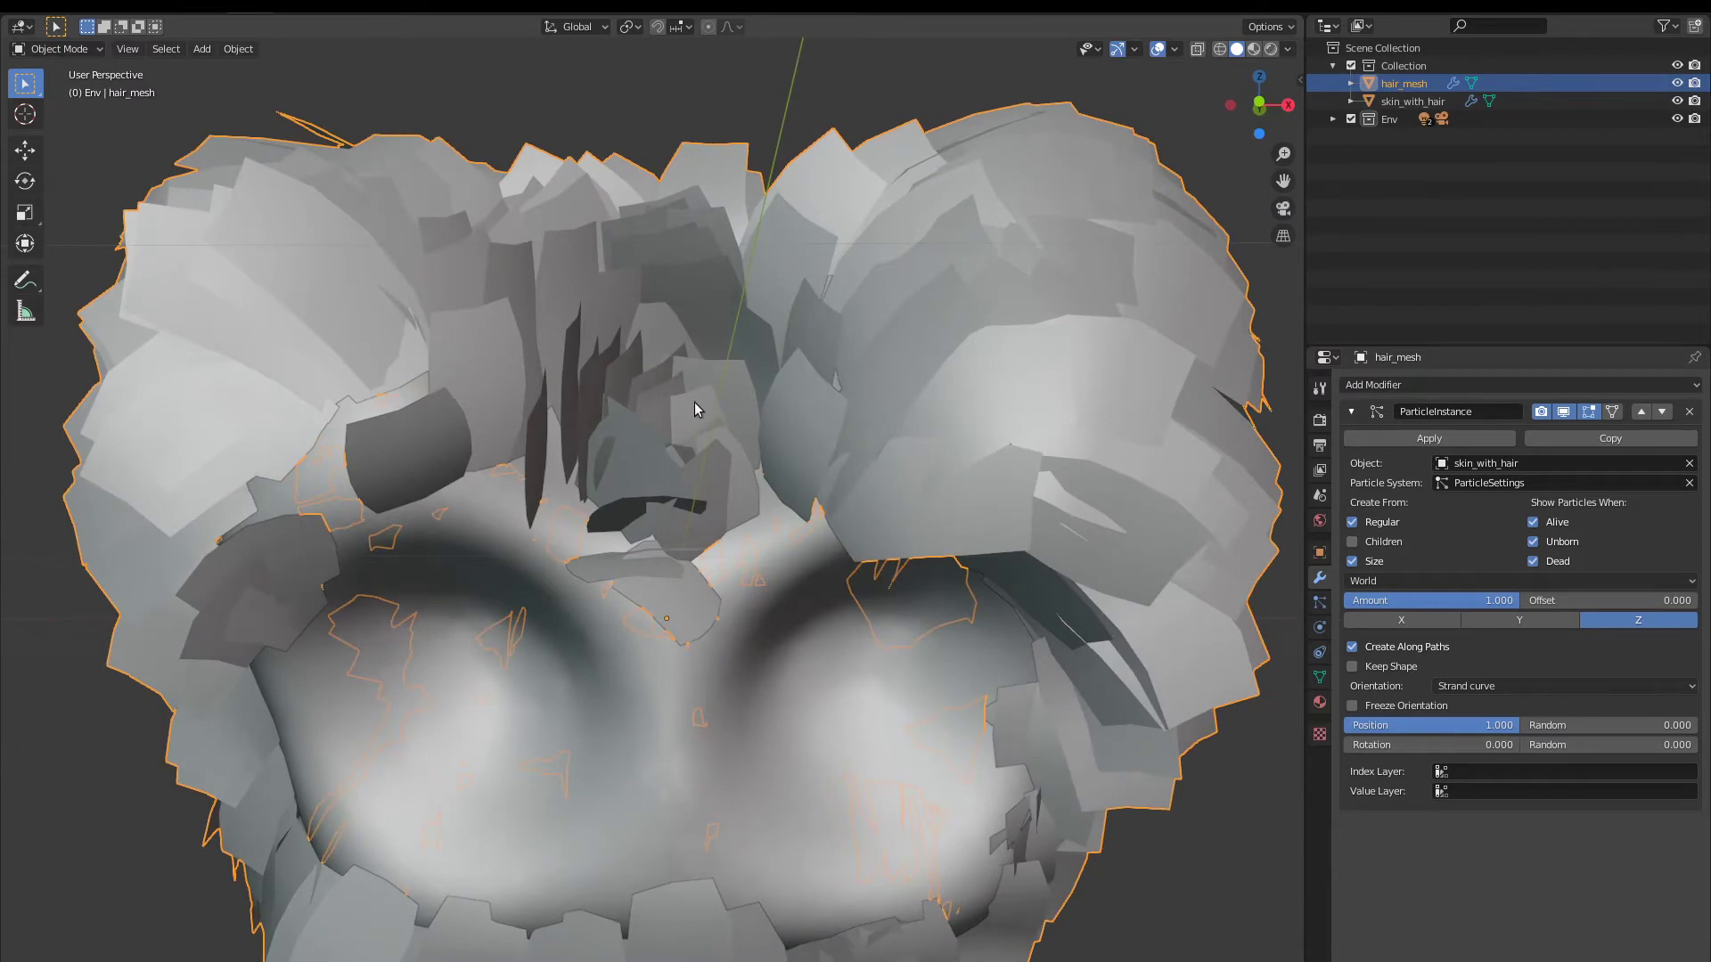
# - Put skin_with_hair into Particle Edit mode and puff up the strands between the eye sockets
pyautogui.click(633, 686)
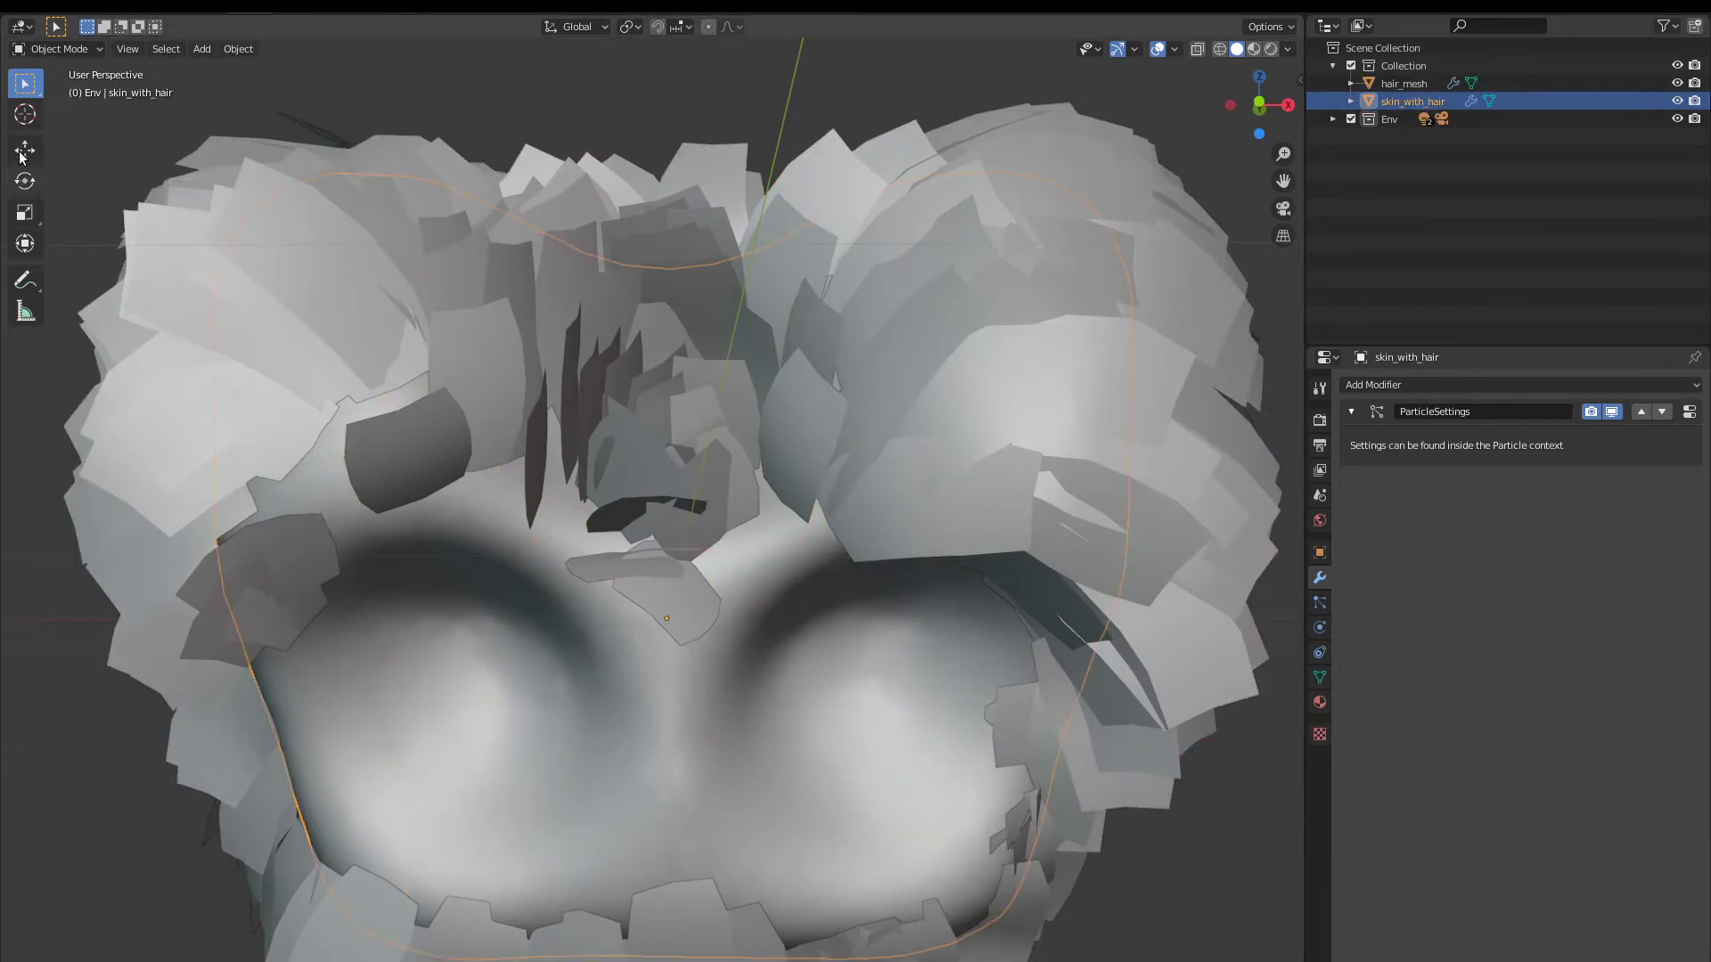
pyautogui.click(59, 49)
pyautogui.click(57, 186)
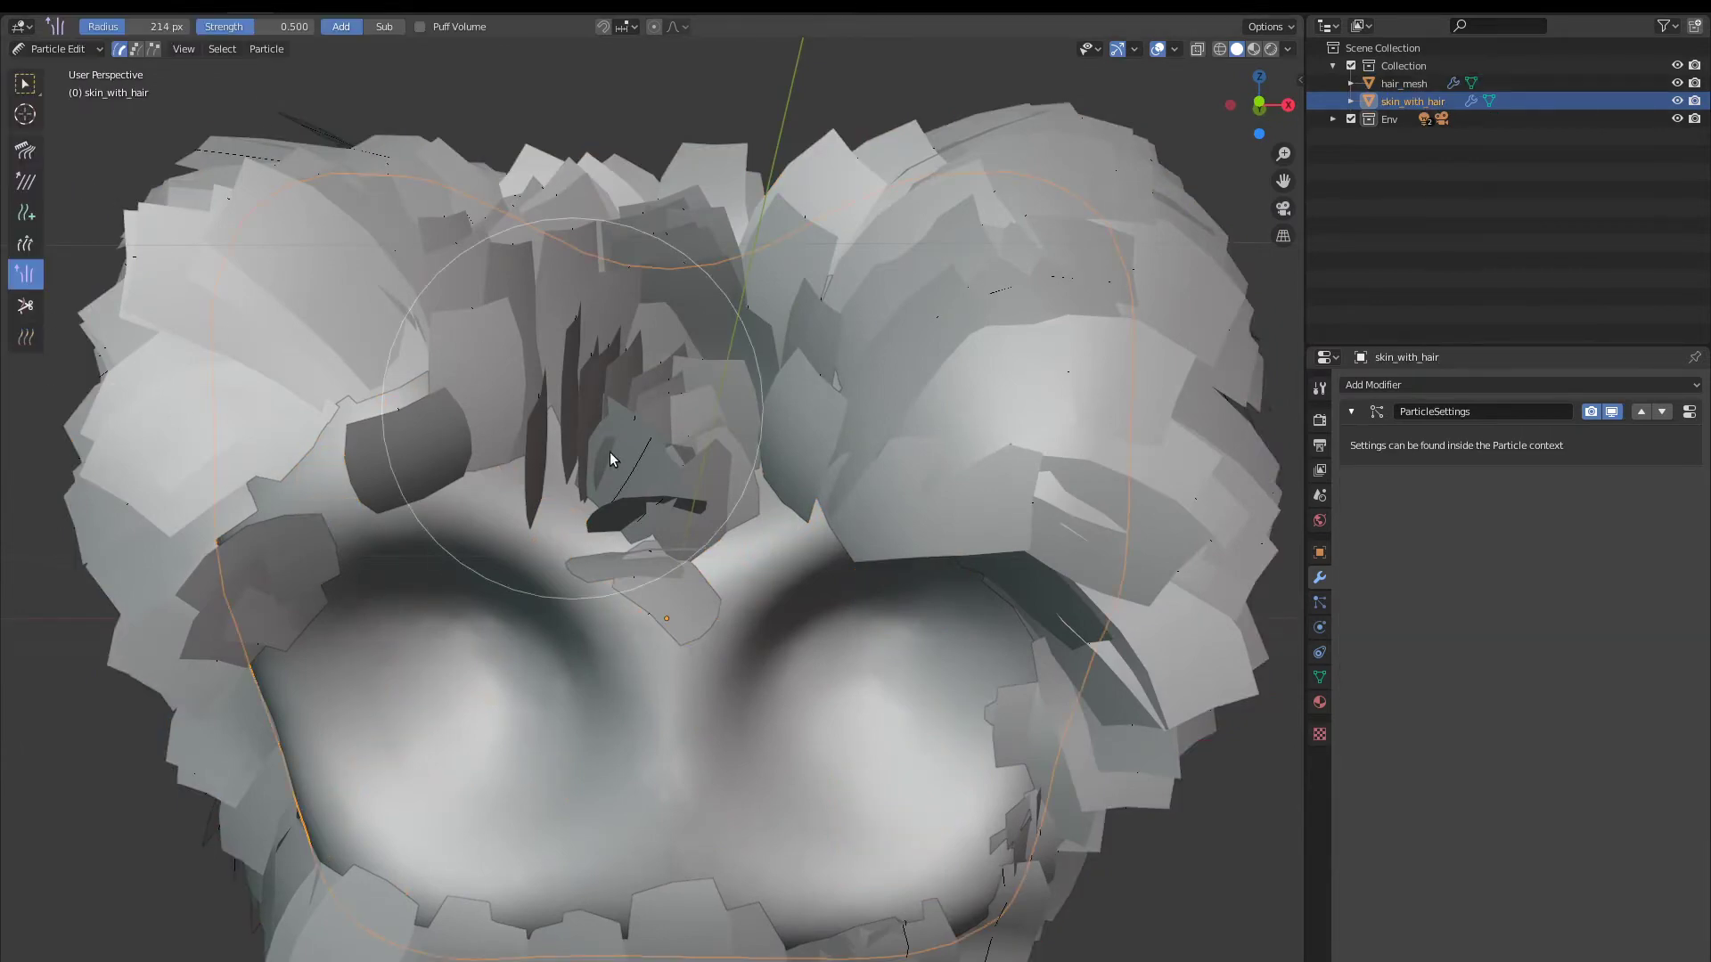
pyautogui.scroll(5, 607, 499)
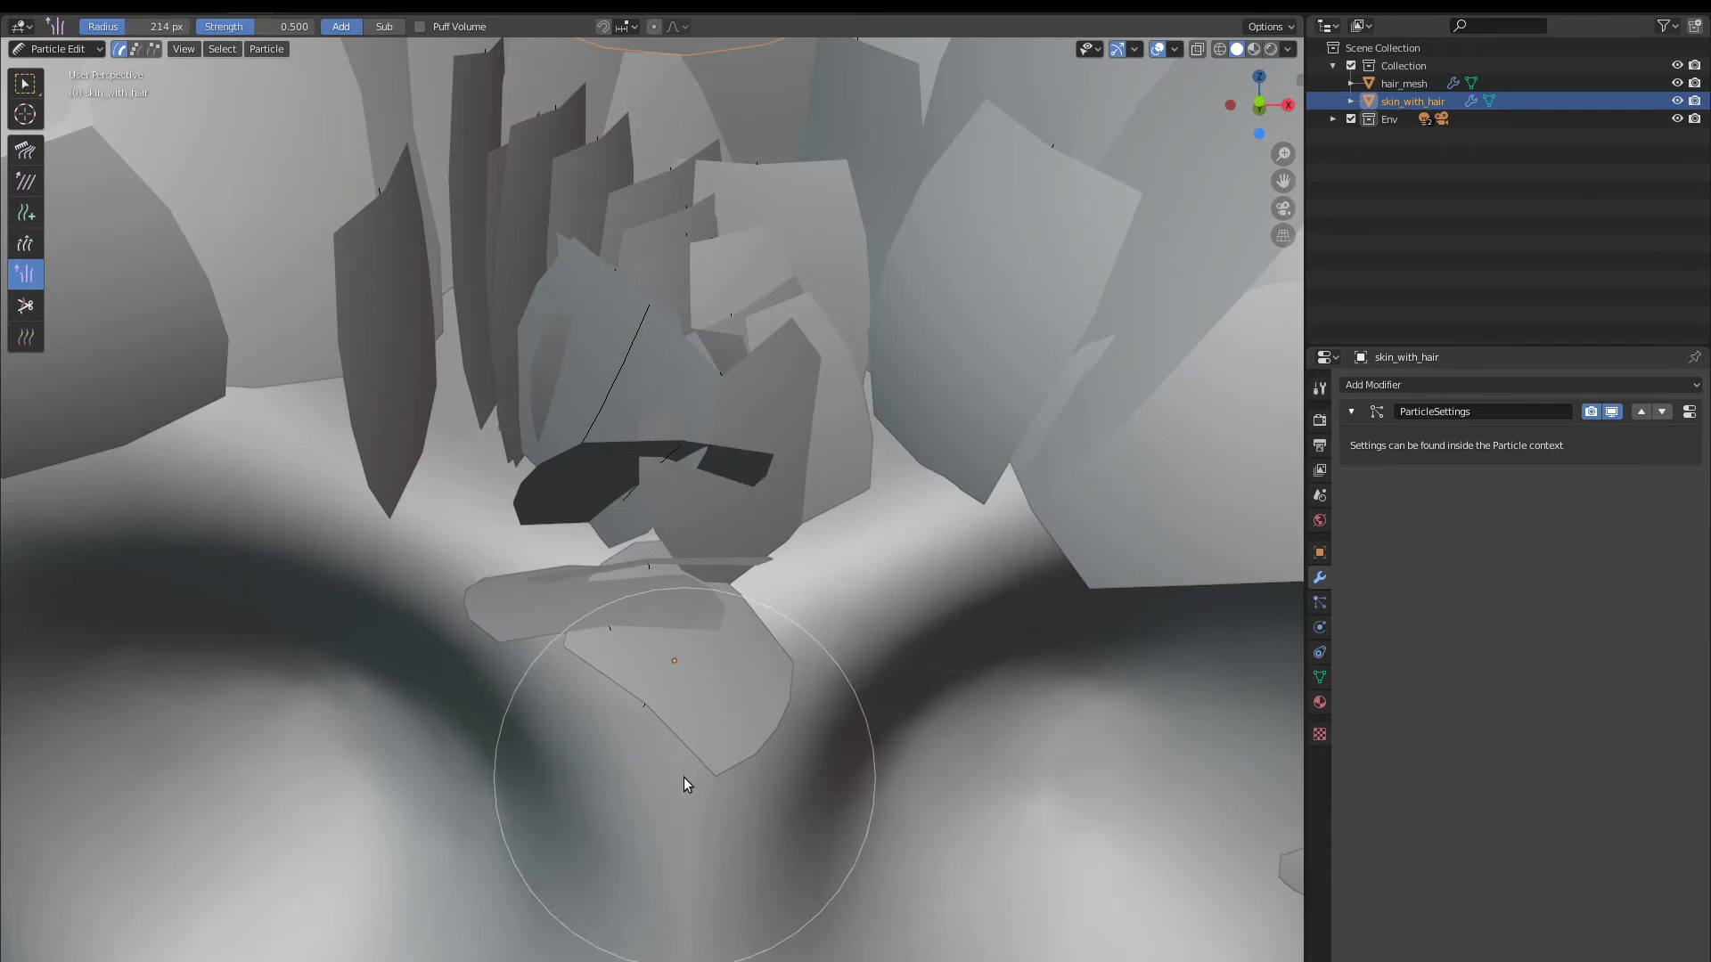
pyautogui.moveTo(683, 778)
pyautogui.mouseDown()
pyautogui.moveTo(644, 477)
pyautogui.moveTo(647, 306)
pyautogui.mouseUp()
pyautogui.moveTo(660, 734)
pyautogui.mouseDown()
pyautogui.moveTo(672, 596)
pyautogui.moveTo(691, 630)
pyautogui.moveTo(654, 565)
pyautogui.moveTo(348, 359)
pyautogui.mouseUp()
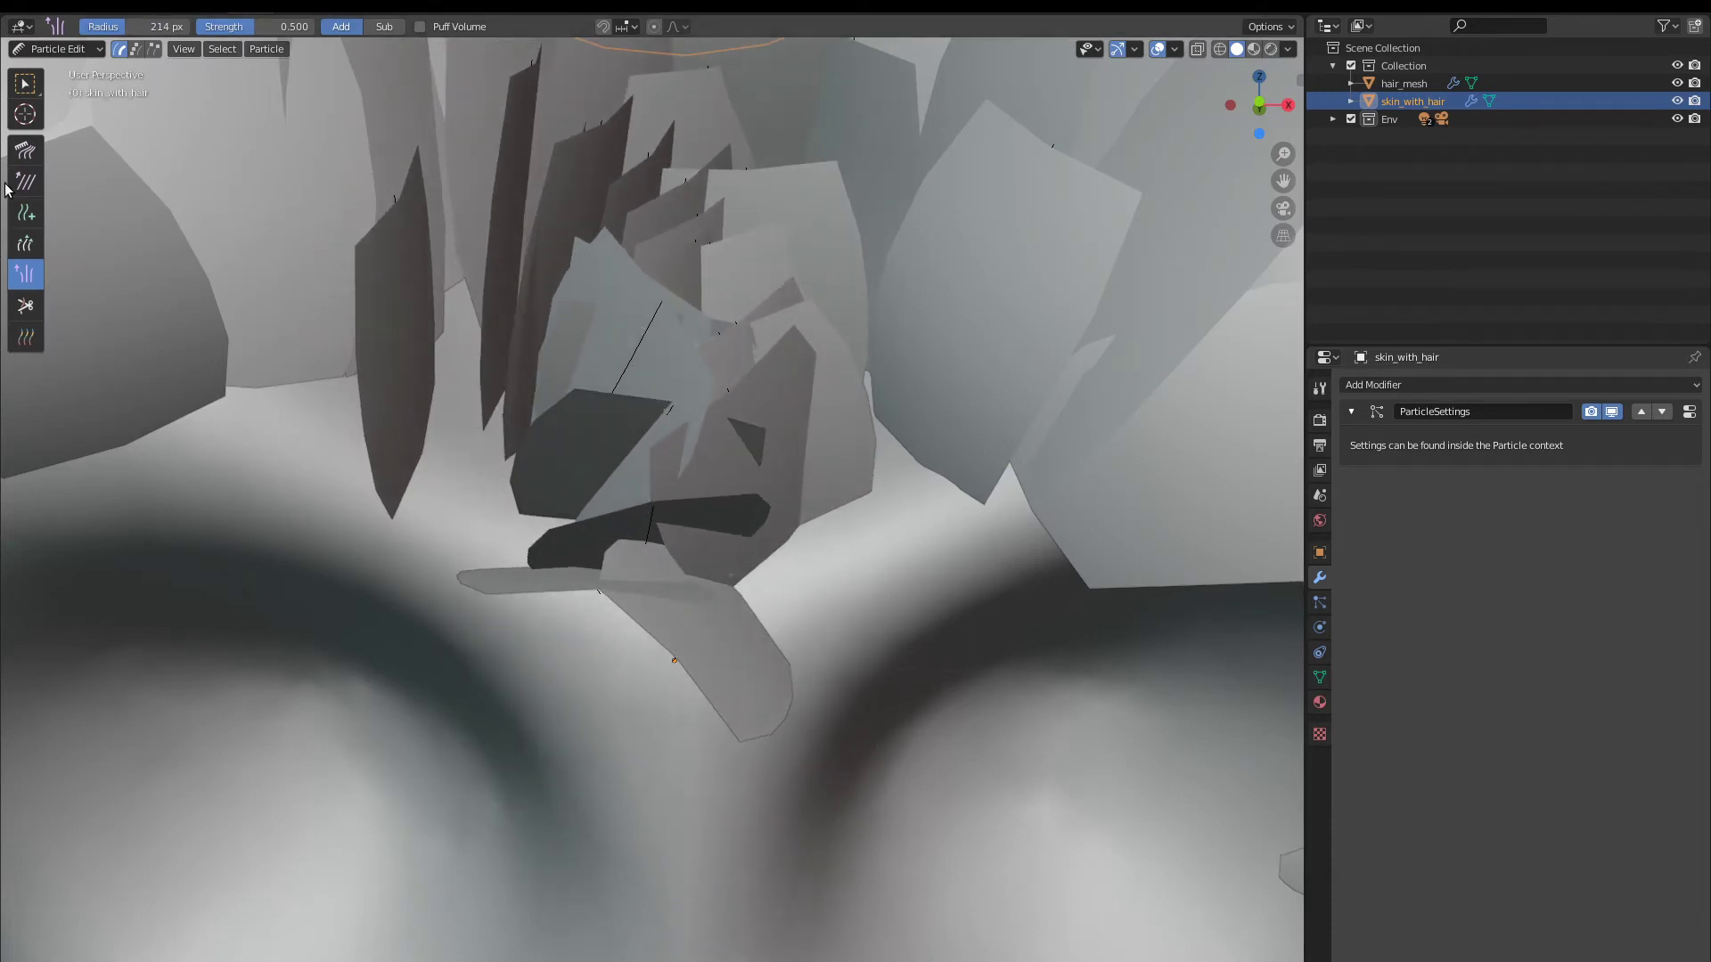
# - Comb the central forehead hair upward and sideways above the bridge between the eye sockets with the Comb tool
pyautogui.click(25, 150)
pyautogui.moveTo(651, 552)
pyautogui.mouseDown()
pyautogui.moveTo(638, 645)
pyautogui.moveTo(697, 681)
pyautogui.moveTo(695, 548)
pyautogui.moveTo(636, 356)
pyautogui.moveTo(495, 424)
pyautogui.moveTo(382, 337)
pyautogui.moveTo(431, 444)
pyautogui.moveTo(462, 369)
pyautogui.moveTo(450, 437)
pyautogui.moveTo(879, 585)
pyautogui.moveTo(711, 511)
pyautogui.moveTo(944, 405)
pyautogui.moveTo(848, 458)
pyautogui.moveTo(856, 476)
pyautogui.moveTo(905, 256)
pyautogui.mouseUp()
pyautogui.scroll(-5, 882, 330)
pyautogui.moveTo(623, 574)
pyautogui.mouseDown()
pyautogui.moveTo(765, 243)
pyautogui.moveTo(670, 399)
pyautogui.moveTo(538, 249)
pyautogui.moveTo(130, 339)
pyautogui.moveTo(349, 369)
pyautogui.moveTo(446, 571)
pyautogui.moveTo(516, 506)
pyautogui.moveTo(151, 464)
pyautogui.moveTo(99, 720)
pyautogui.mouseUp()
pyautogui.moveTo(99, 720)
pyautogui.mouseDown(button='middle')
pyautogui.moveTo(535, 591)
pyautogui.moveTo(590, 642)
pyautogui.moveTo(362, 650)
pyautogui.moveTo(561, 630)
pyautogui.mouseUp(button='middle')
pyautogui.moveTo(703, 528)
pyautogui.mouseDown()
pyautogui.moveTo(752, 439)
pyautogui.moveTo(810, 387)
pyautogui.mouseUp()
pyautogui.moveTo(692, 576); pyautogui.dragTo(713, 219)
pyautogui.moveTo(735, 540)
pyautogui.mouseDown(button='middle')
pyautogui.moveTo(809, 531)
pyautogui.moveTo(858, 428)
pyautogui.mouseUp(button='middle')
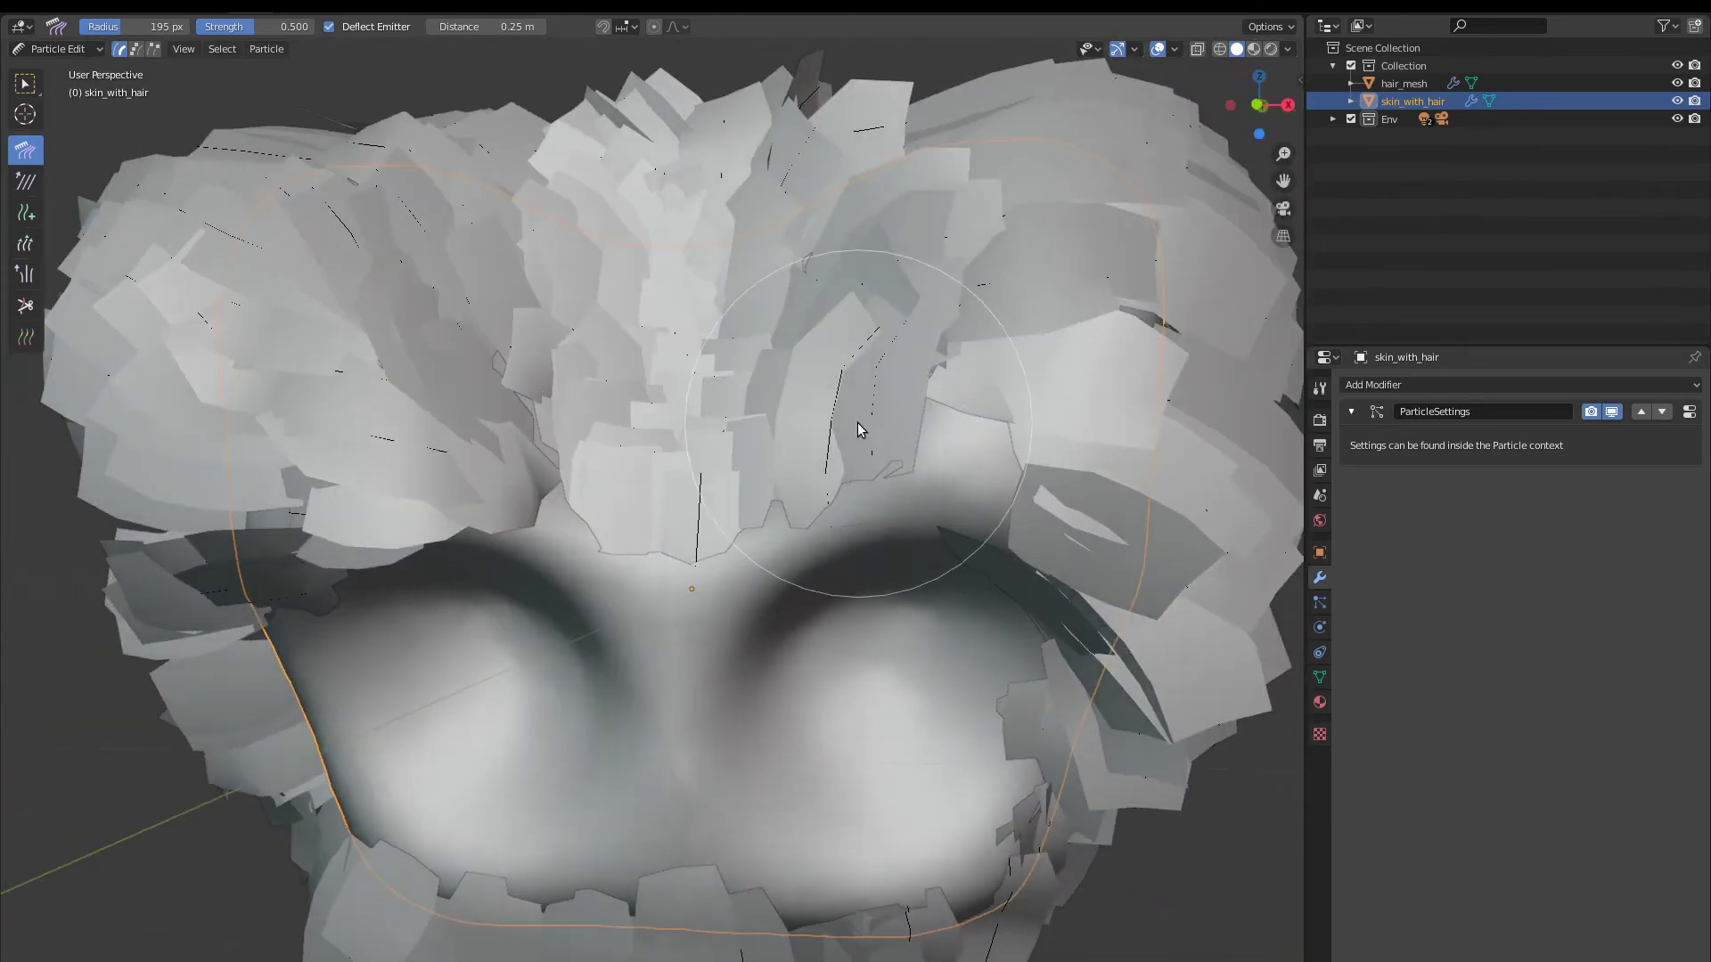
# - Comb the hair from the center of the forehead outward over the right-hand eye socket
pyautogui.moveTo(858, 428)
pyautogui.mouseDown()
pyautogui.moveTo(757, 473)
pyautogui.moveTo(895, 455)
pyautogui.moveTo(1088, 393)
pyautogui.moveTo(927, 431)
pyautogui.moveTo(977, 363)
pyautogui.moveTo(929, 483)
pyautogui.mouseUp()
pyautogui.moveTo(929, 483)
pyautogui.mouseDown(button='middle')
pyautogui.moveTo(838, 531)
pyautogui.moveTo(907, 548)
pyautogui.mouseUp(button='middle')
pyautogui.moveTo(660, 360)
pyautogui.mouseDown()
pyautogui.moveTo(539, 405)
pyautogui.moveTo(912, 438)
pyautogui.moveTo(895, 422)
pyautogui.mouseUp()
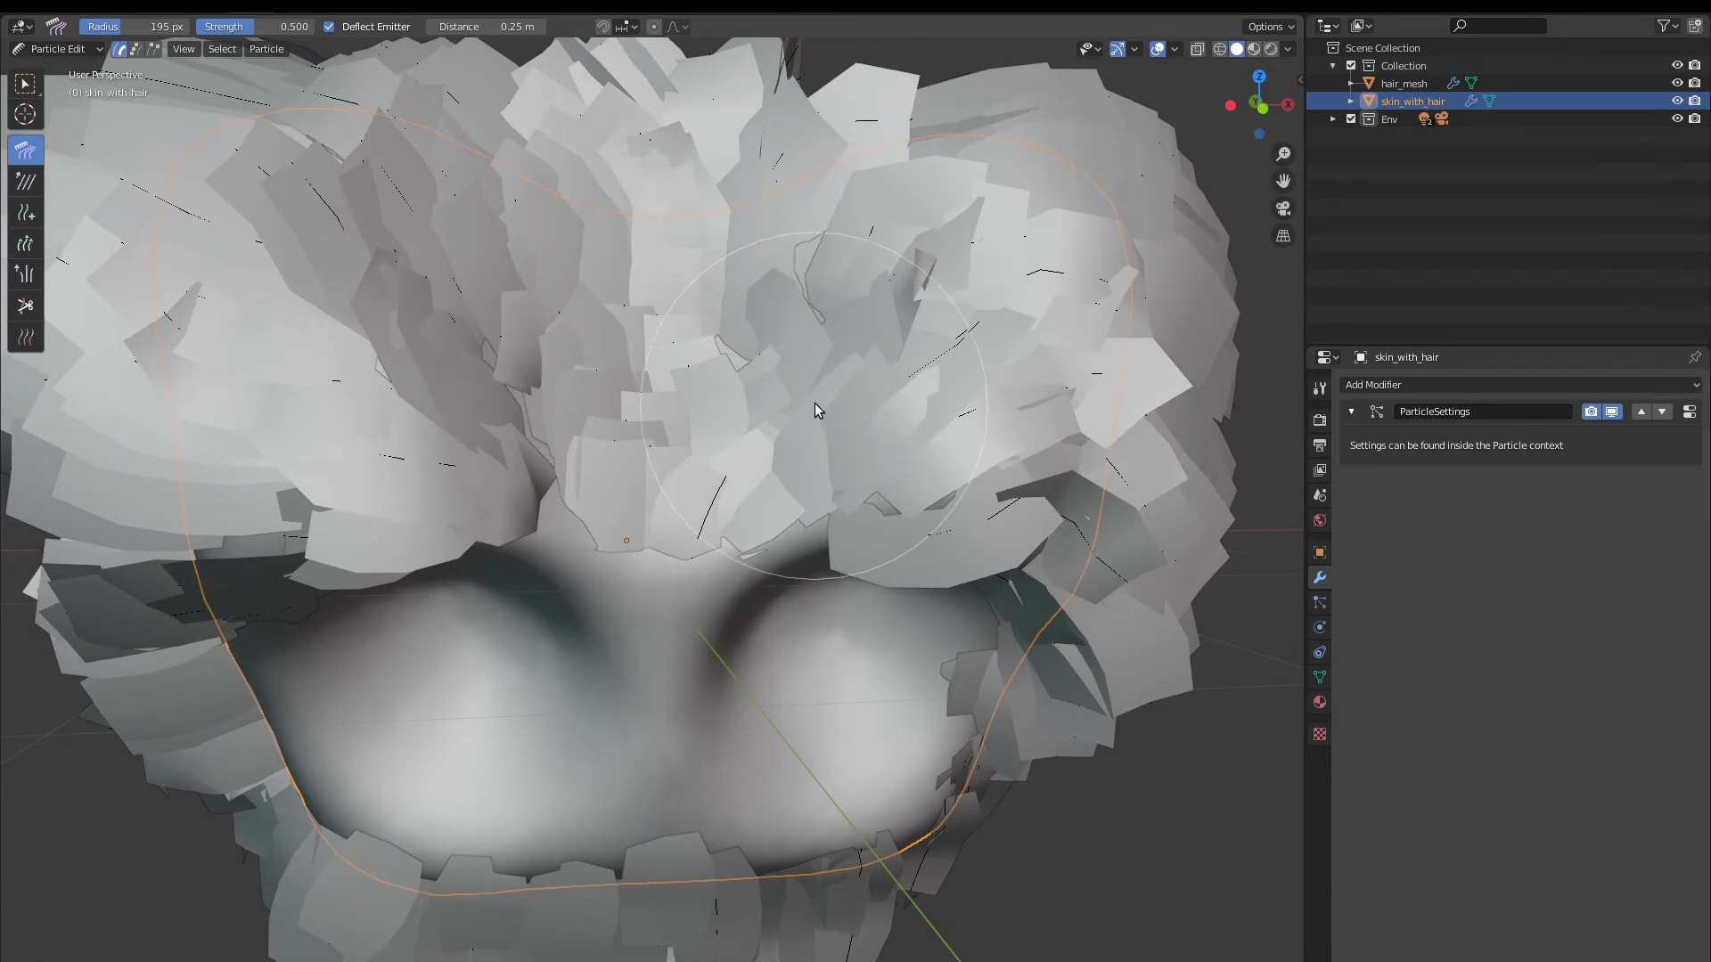
pyautogui.moveTo(754, 436); pyautogui.dragTo(725, 415, button='middle')
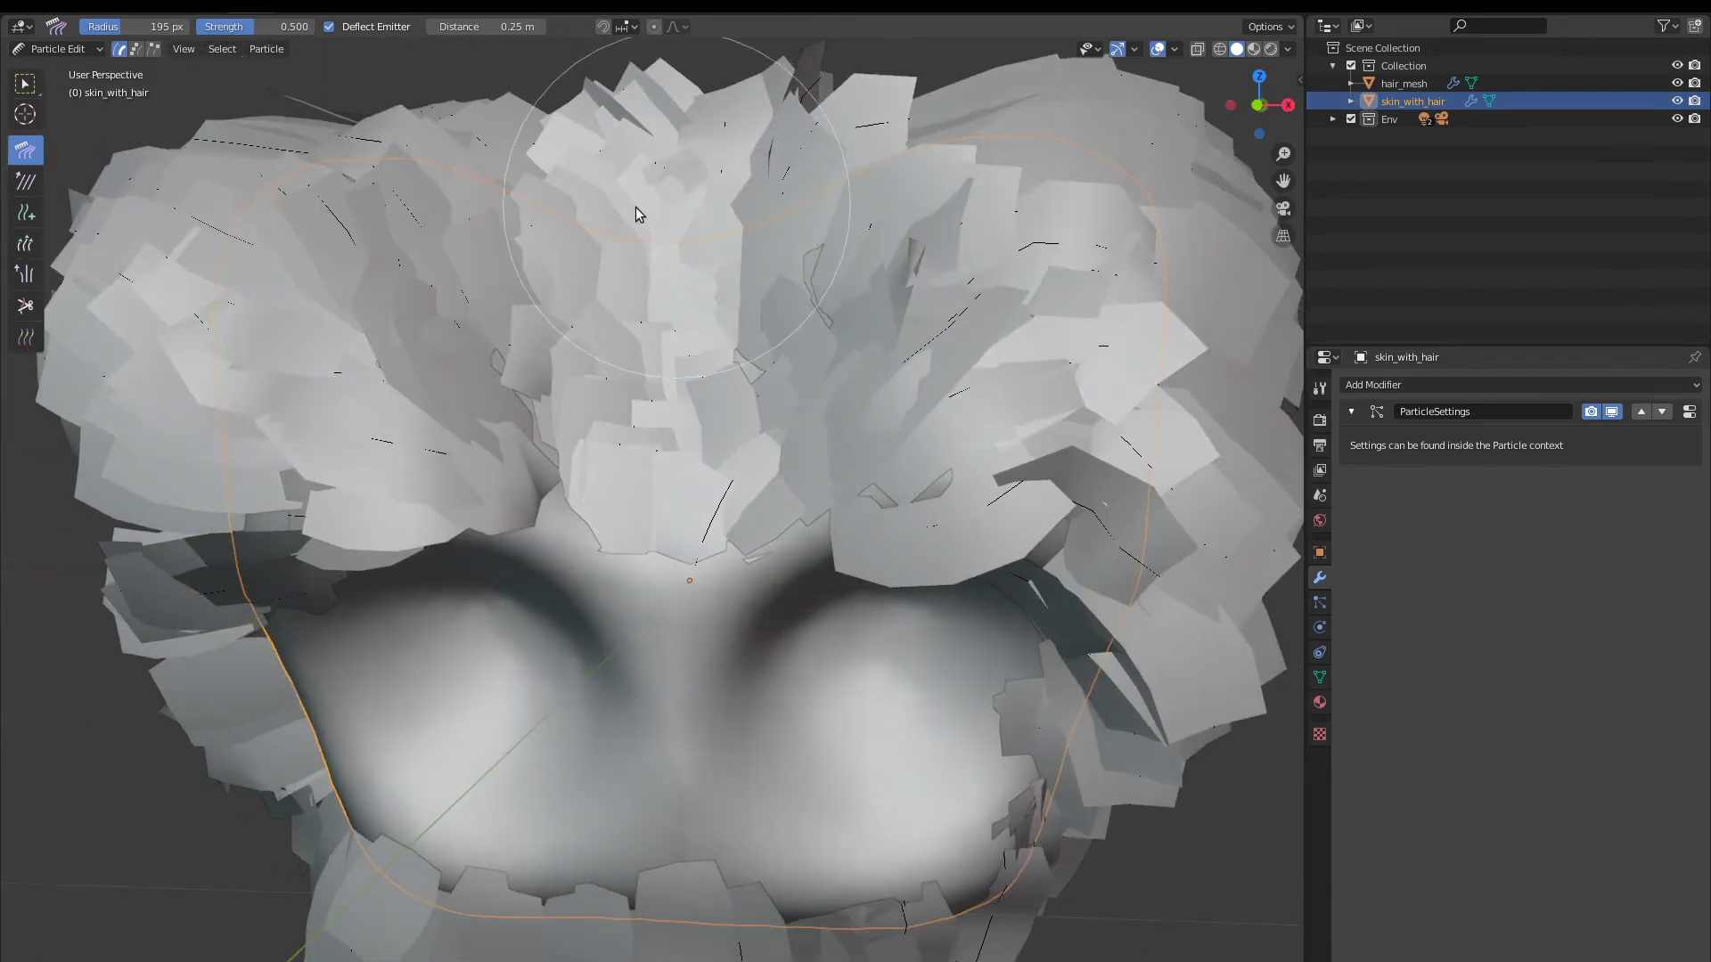
pyautogui.moveTo(379, 523)
pyautogui.mouseDown(button='middle')
pyautogui.moveTo(658, 527)
pyautogui.moveTo(643, 546)
pyautogui.moveTo(713, 562)
pyautogui.mouseUp(button='middle')
pyautogui.scroll(-3, 570, 540)
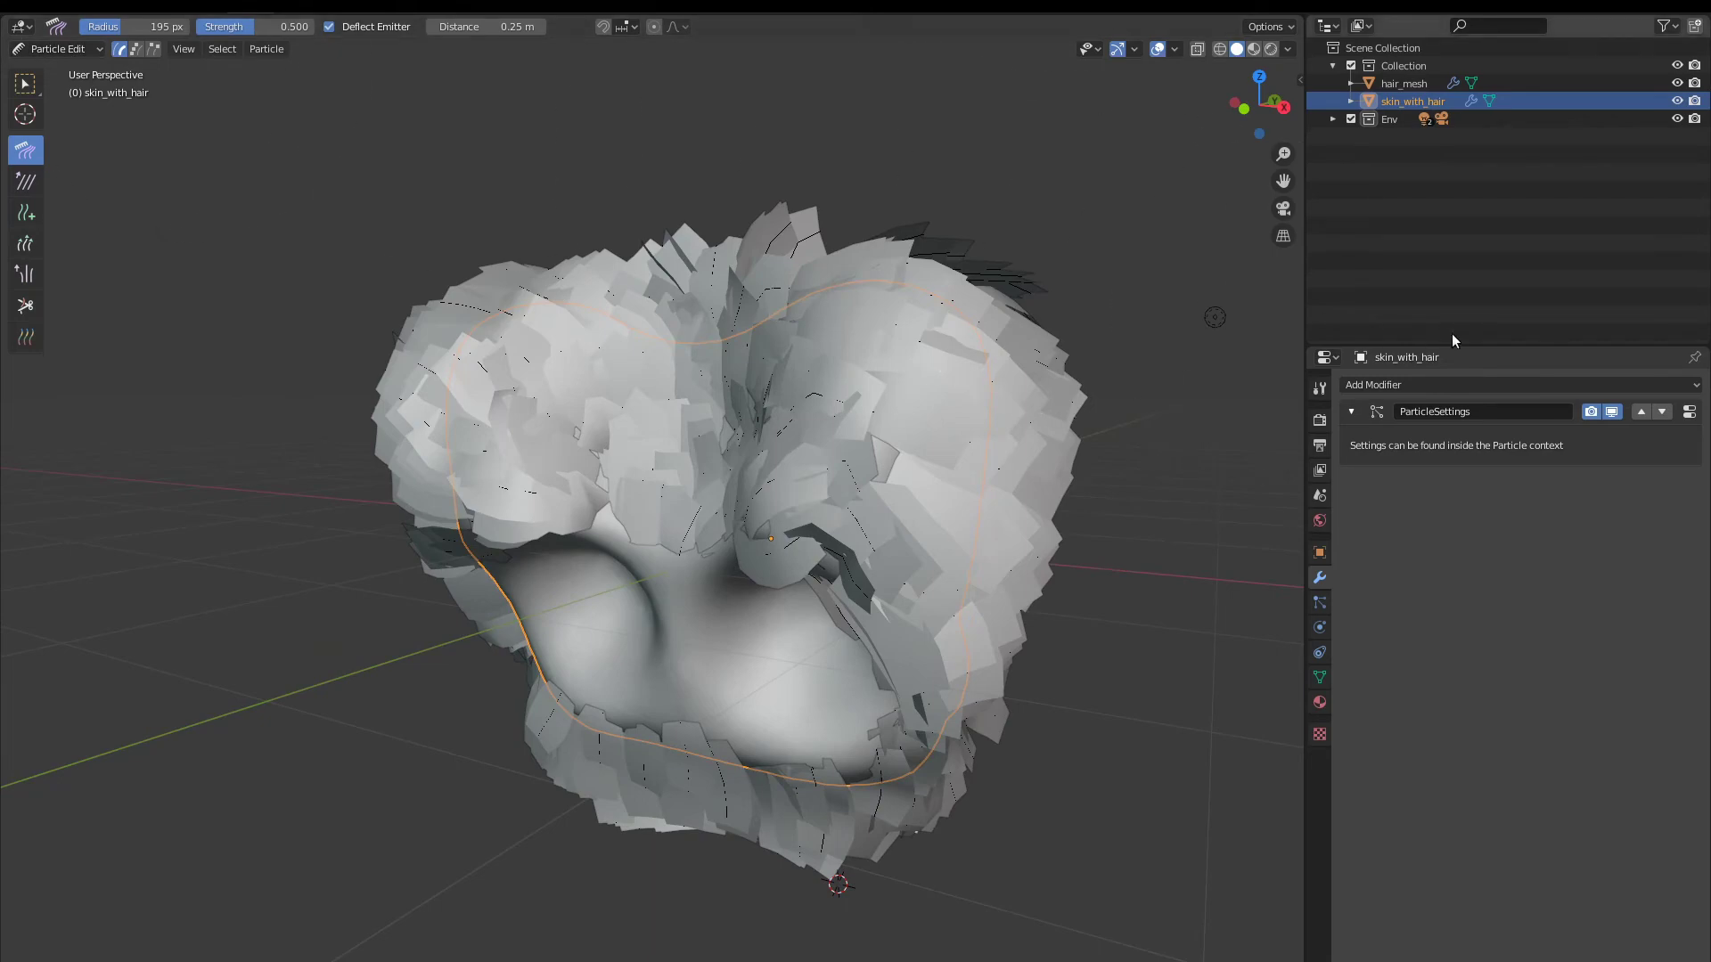
# - Puff up the forehead hair above the bridge between the eye sockets with the Puff tool
pyautogui.moveTo(358, 511); pyautogui.dragTo(564, 495, button='middle')
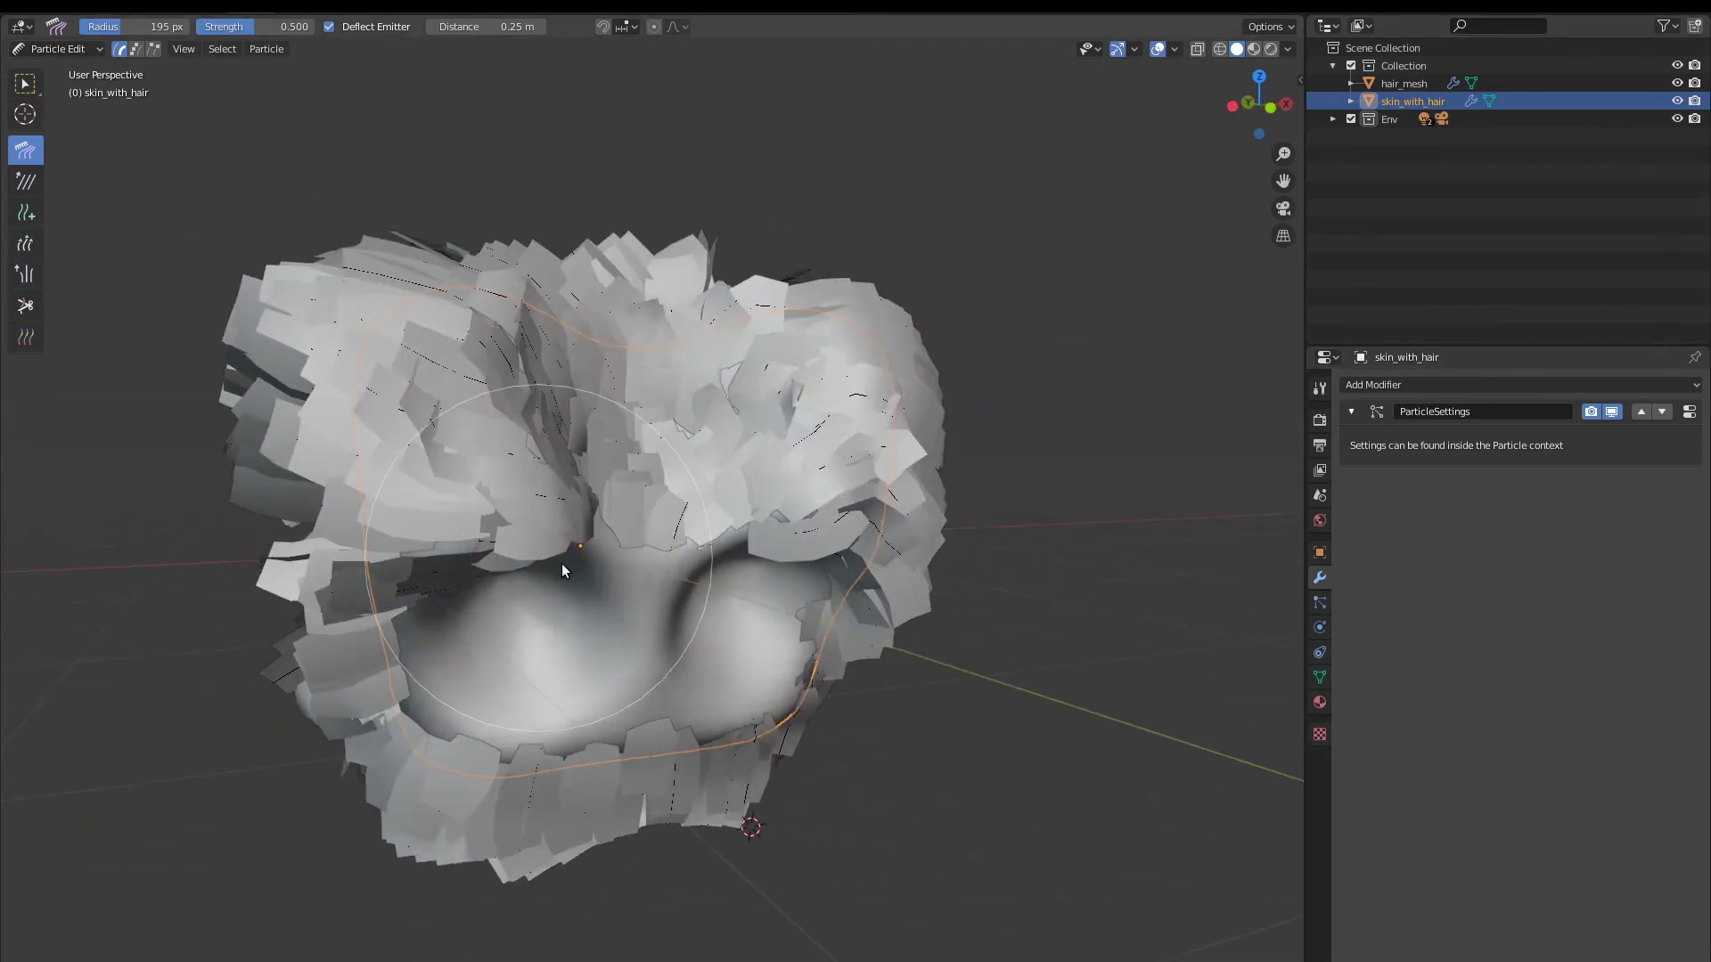
pyautogui.moveTo(472, 533)
pyautogui.mouseDown(button='middle')
pyautogui.moveTo(454, 436)
pyautogui.moveTo(434, 429)
pyautogui.mouseUp(button='middle')
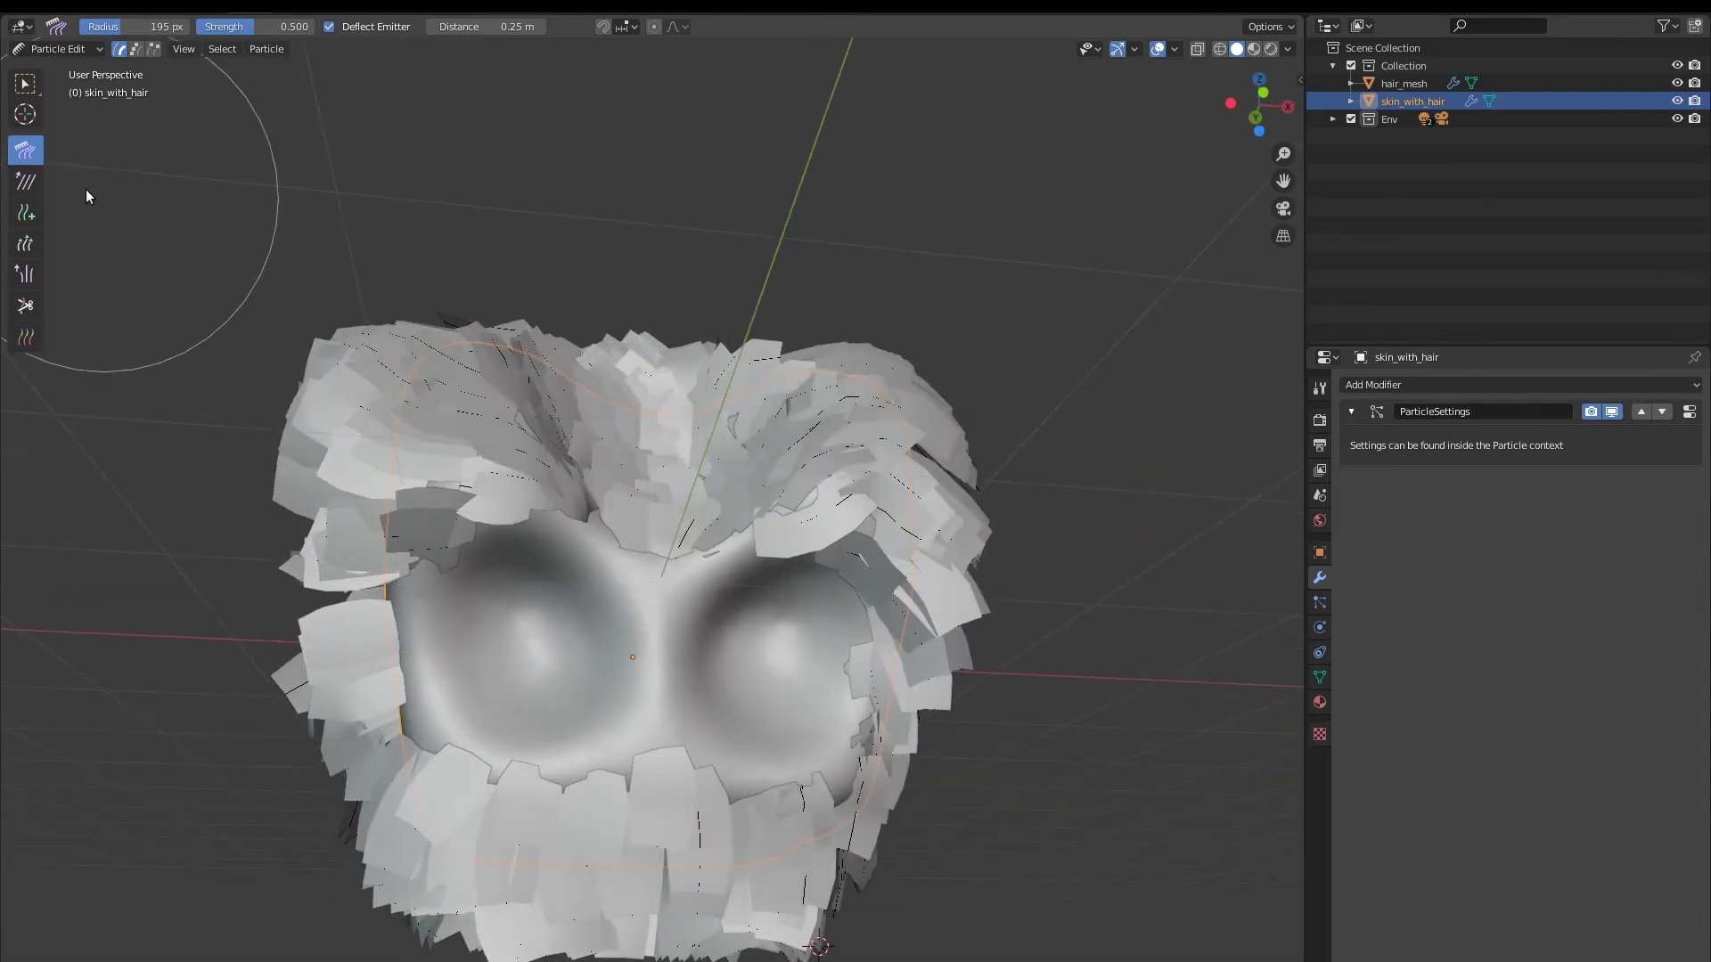
pyautogui.click(47, 54)
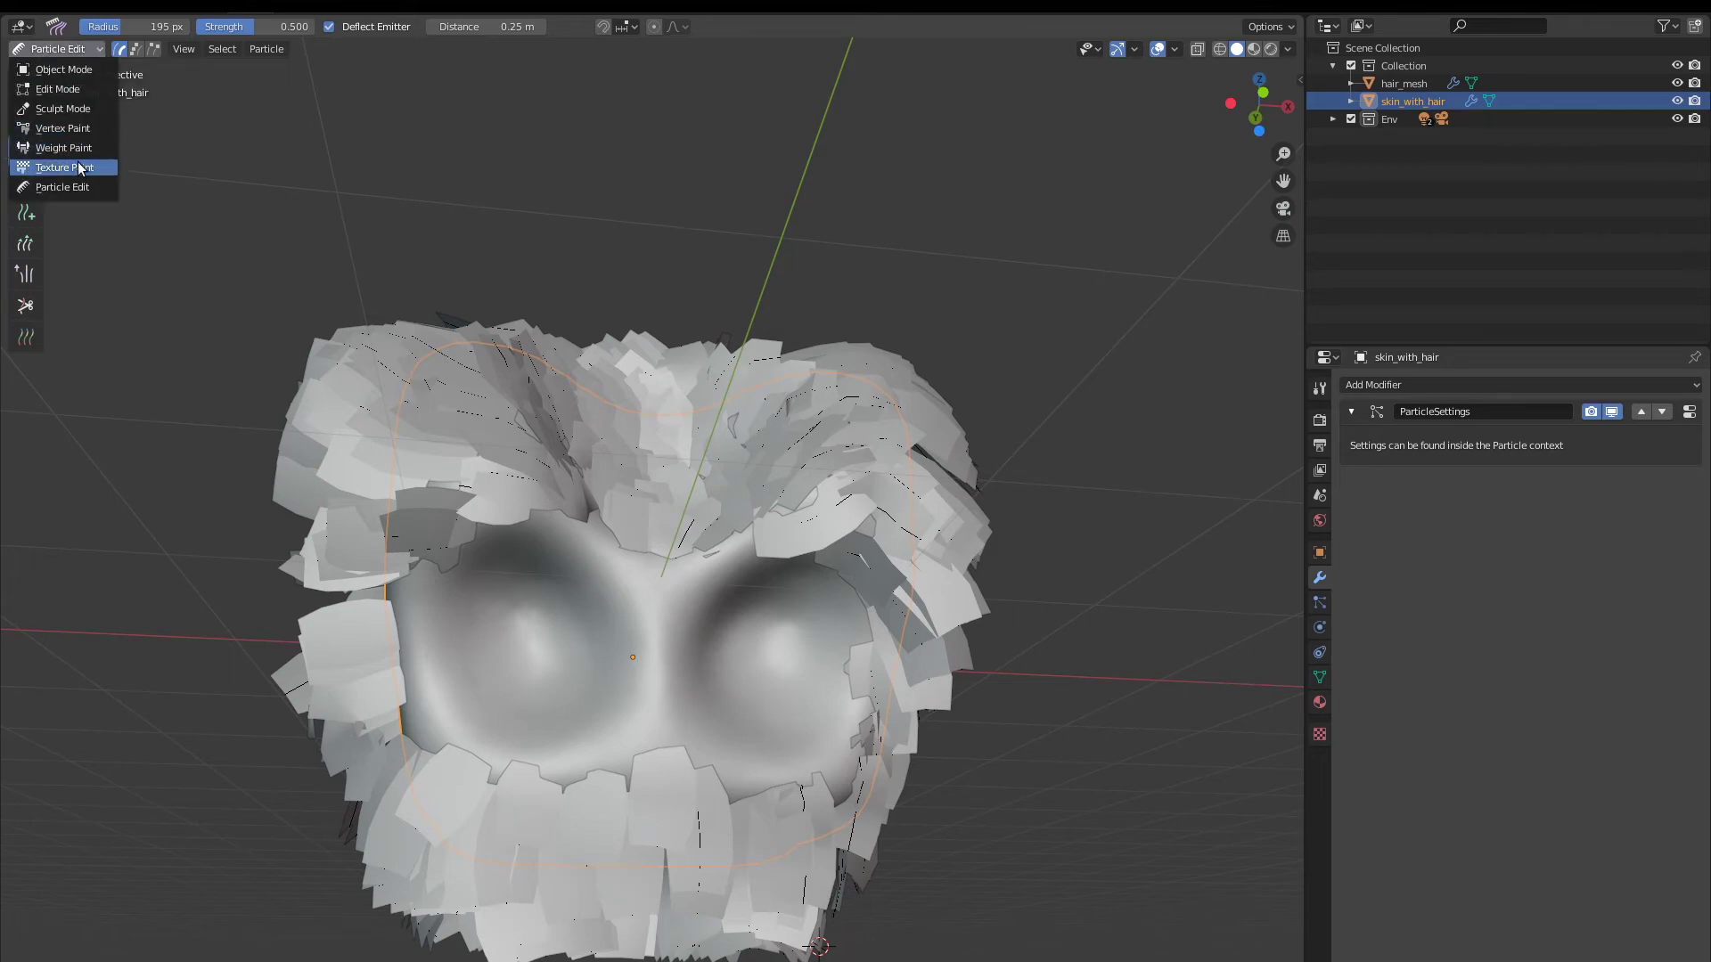
pyautogui.moveTo(434, 339); pyautogui.dragTo(633, 543, button='middle')
pyautogui.scroll(4, 647, 535)
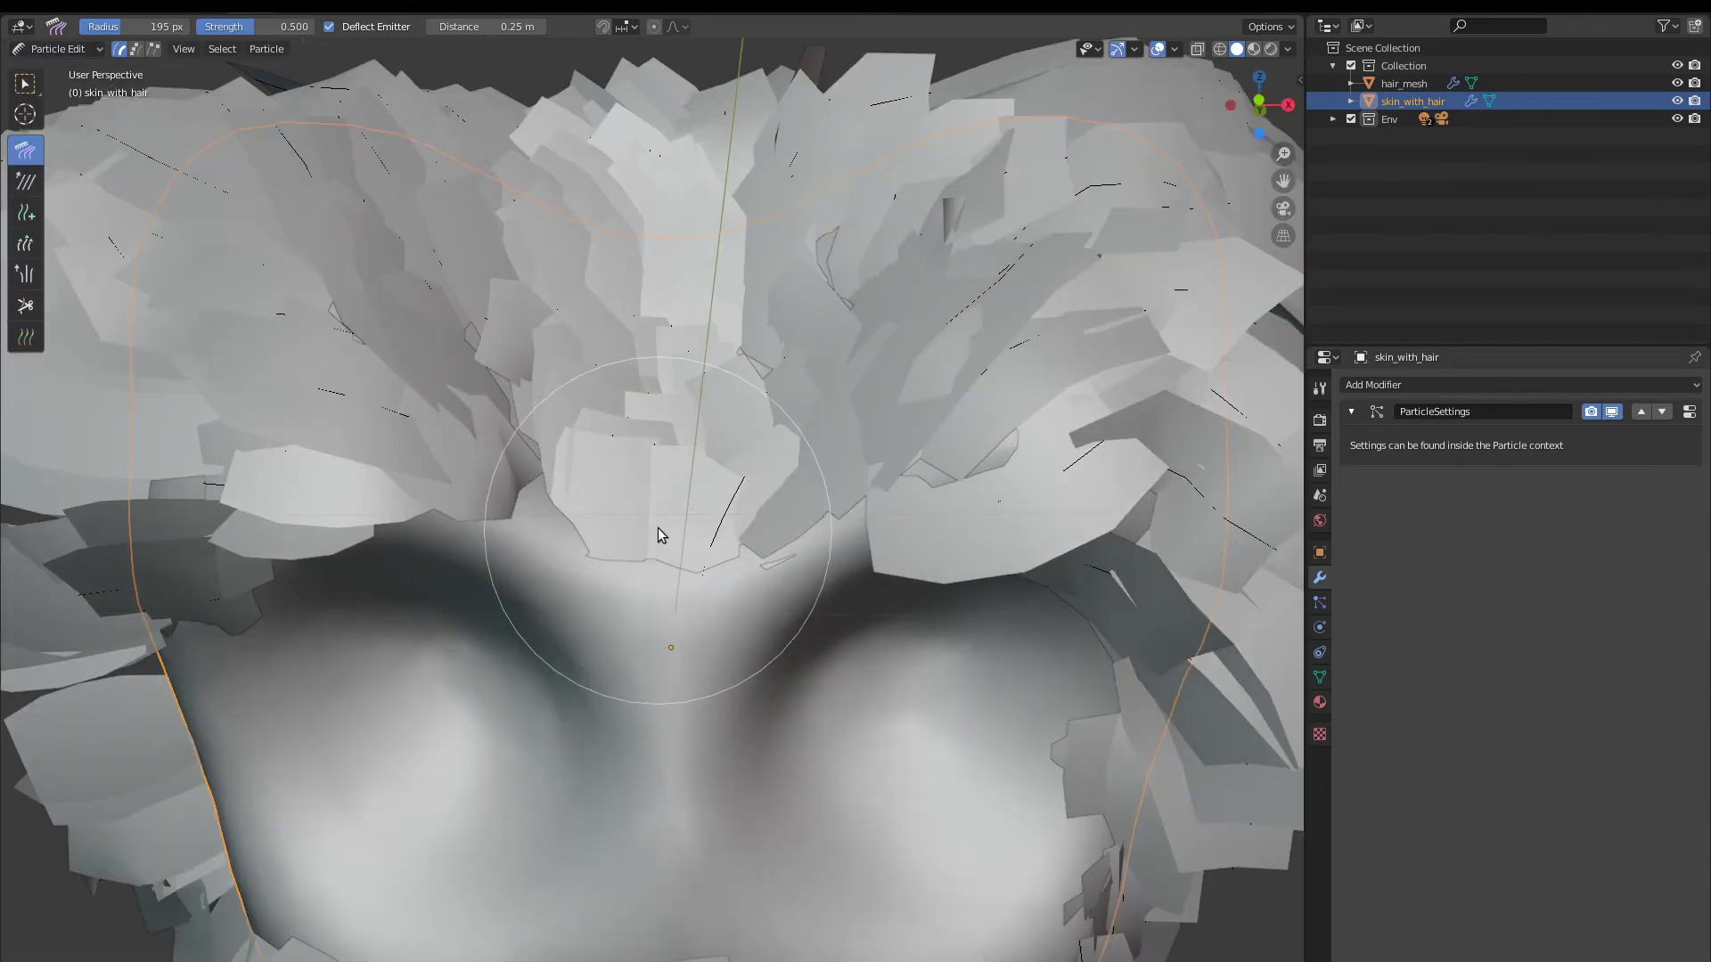
pyautogui.click(25, 273)
pyautogui.moveTo(330, 259)
pyautogui.mouseDown()
pyautogui.moveTo(538, 374)
pyautogui.moveTo(734, 332)
pyautogui.moveTo(624, 421)
pyautogui.moveTo(827, 532)
pyautogui.moveTo(735, 370)
pyautogui.moveTo(477, 499)
pyautogui.moveTo(596, 511)
pyautogui.mouseUp()
pyautogui.moveTo(596, 511); pyautogui.dragTo(718, 524, button='middle')
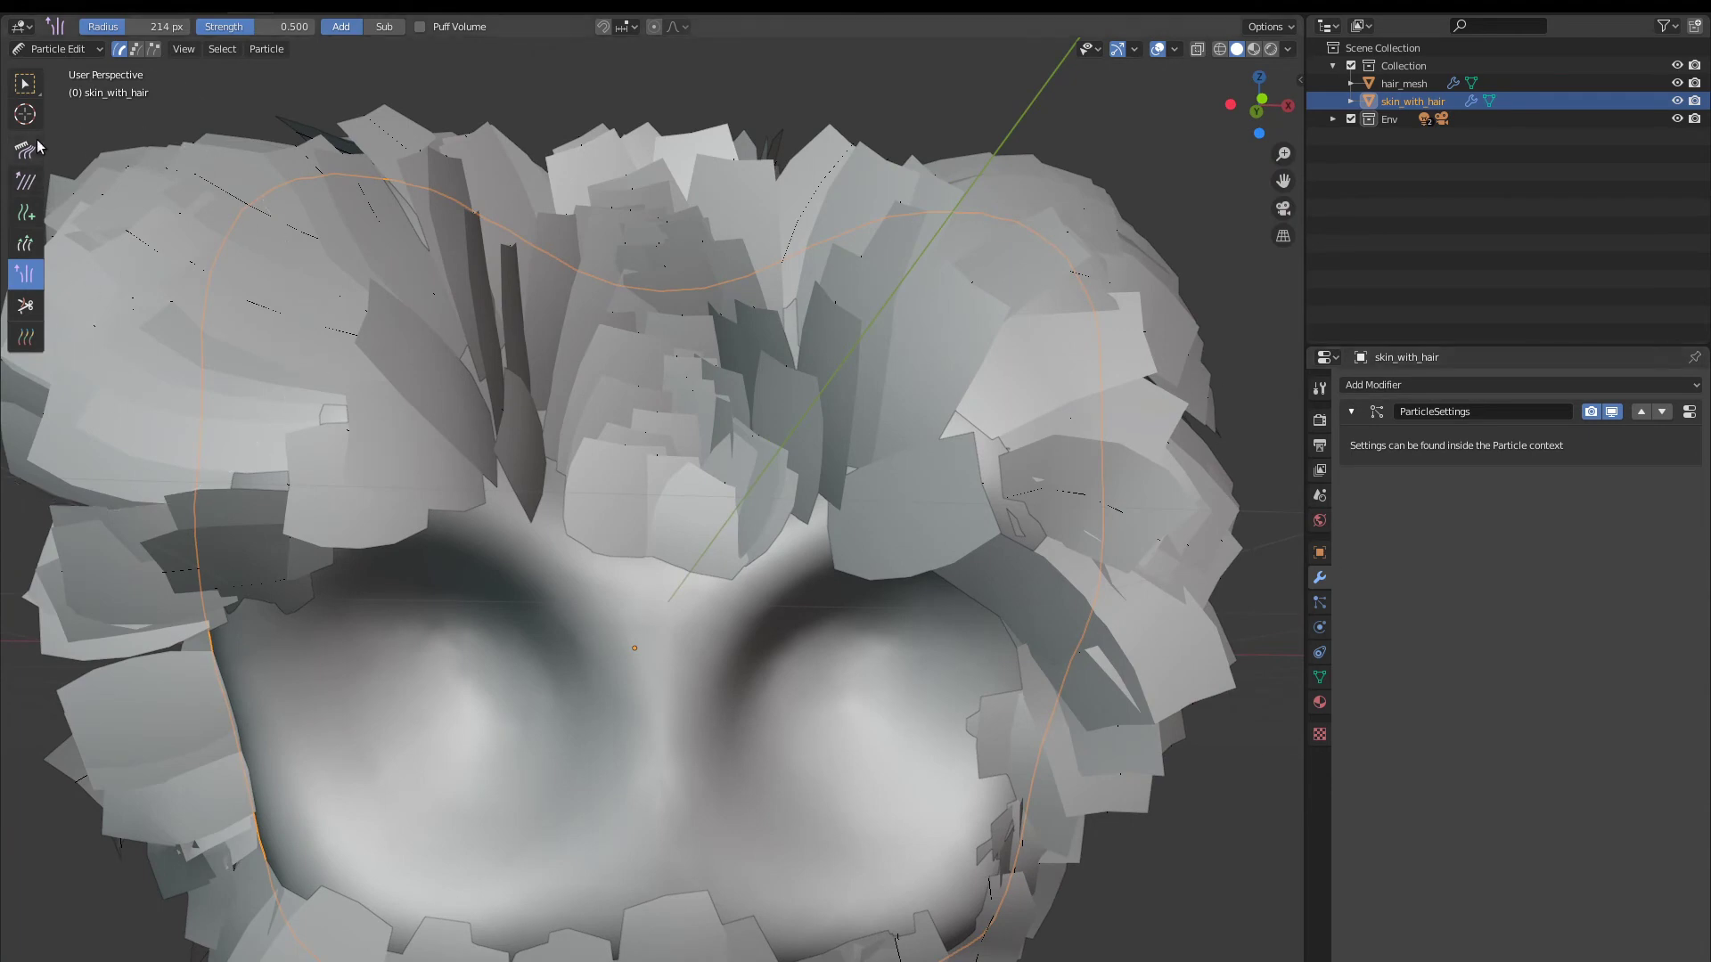
# - Return skin_with_hair to Object Mode and select the hair_mesh object
pyautogui.click(58, 48)
pyautogui.click(64, 69)
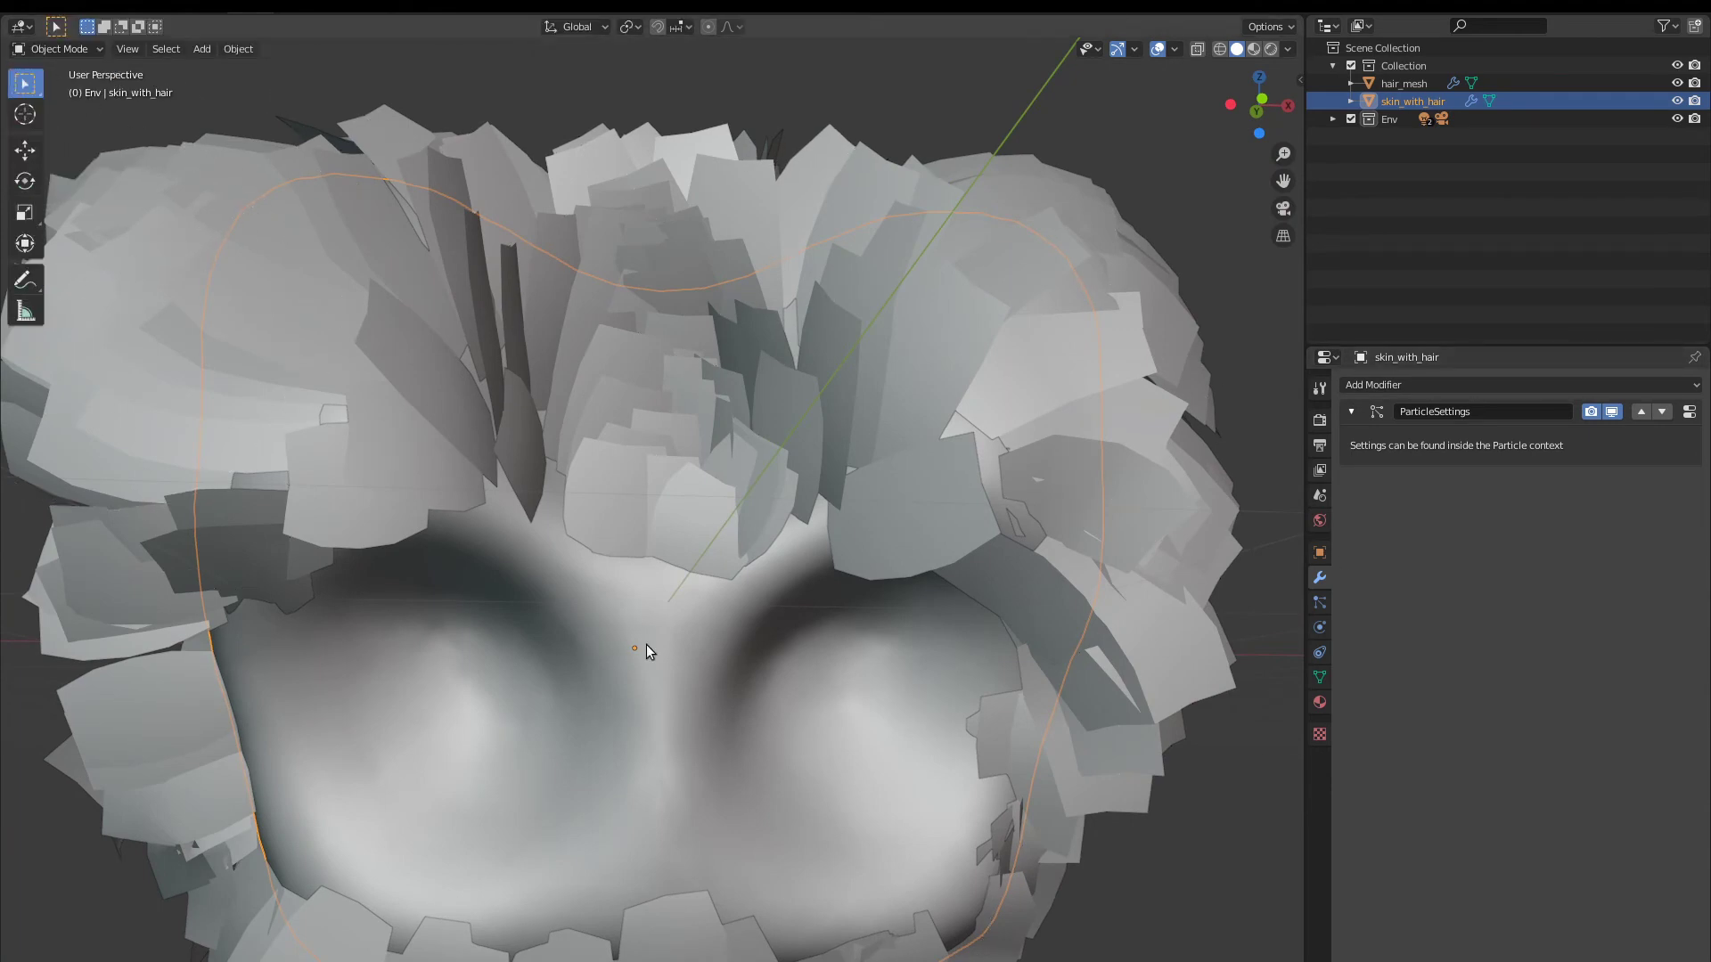
pyautogui.click(686, 561)
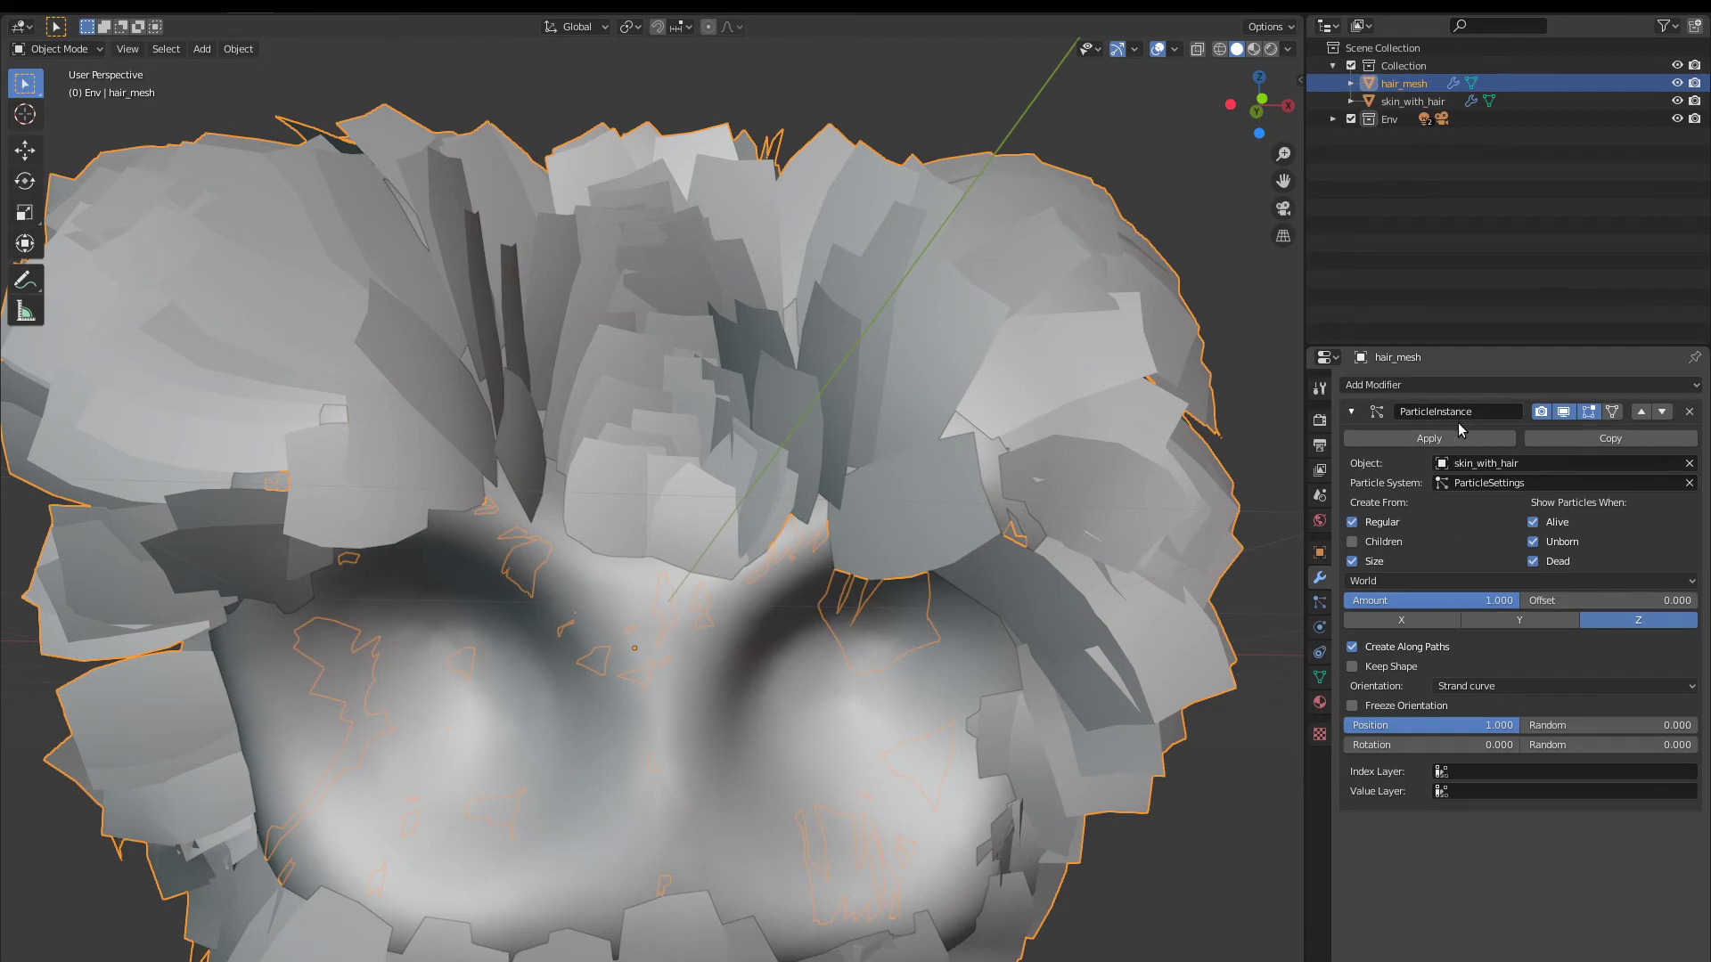
# - Switch Freeze Orientation on and back off in hair_mesh's ParticleInstance modifier to compare how the hair cards are oriented
pyautogui.moveTo(1409, 749)
pyautogui.mouseDown()
pyautogui.moveTo(1479, 749)
pyautogui.moveTo(1408, 748)
pyautogui.mouseUp()
pyautogui.click(1353, 706)
pyautogui.click(1353, 708)
pyautogui.click(1353, 707)
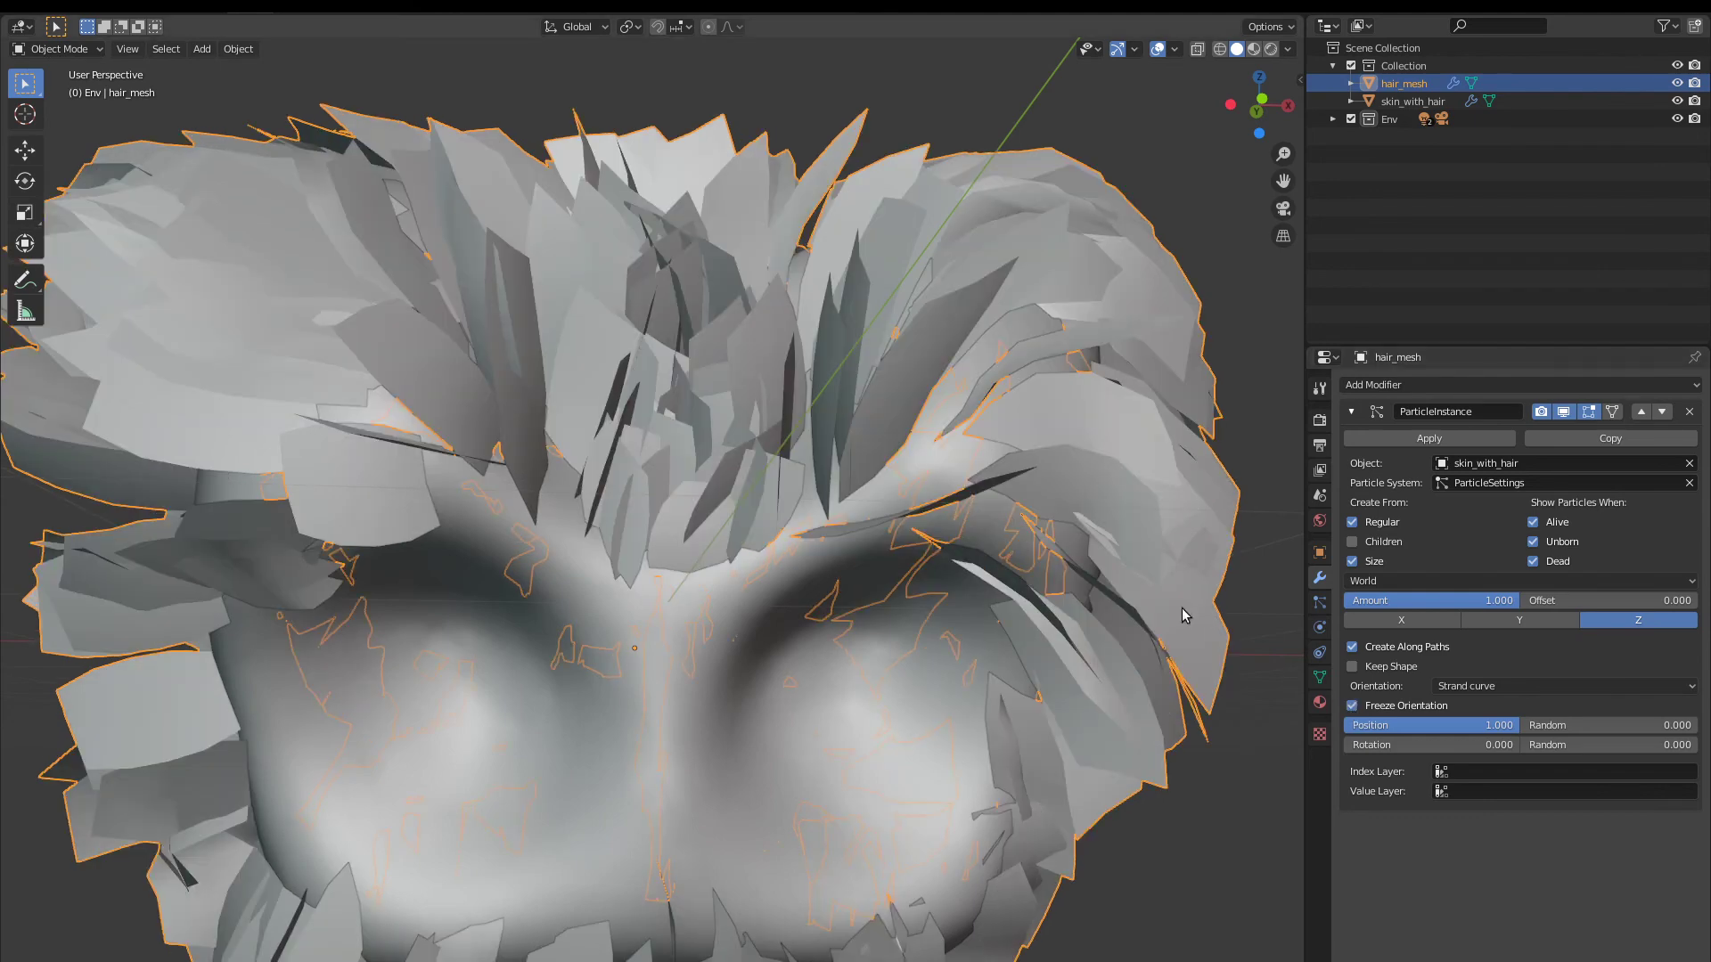
pyautogui.click(1352, 706)
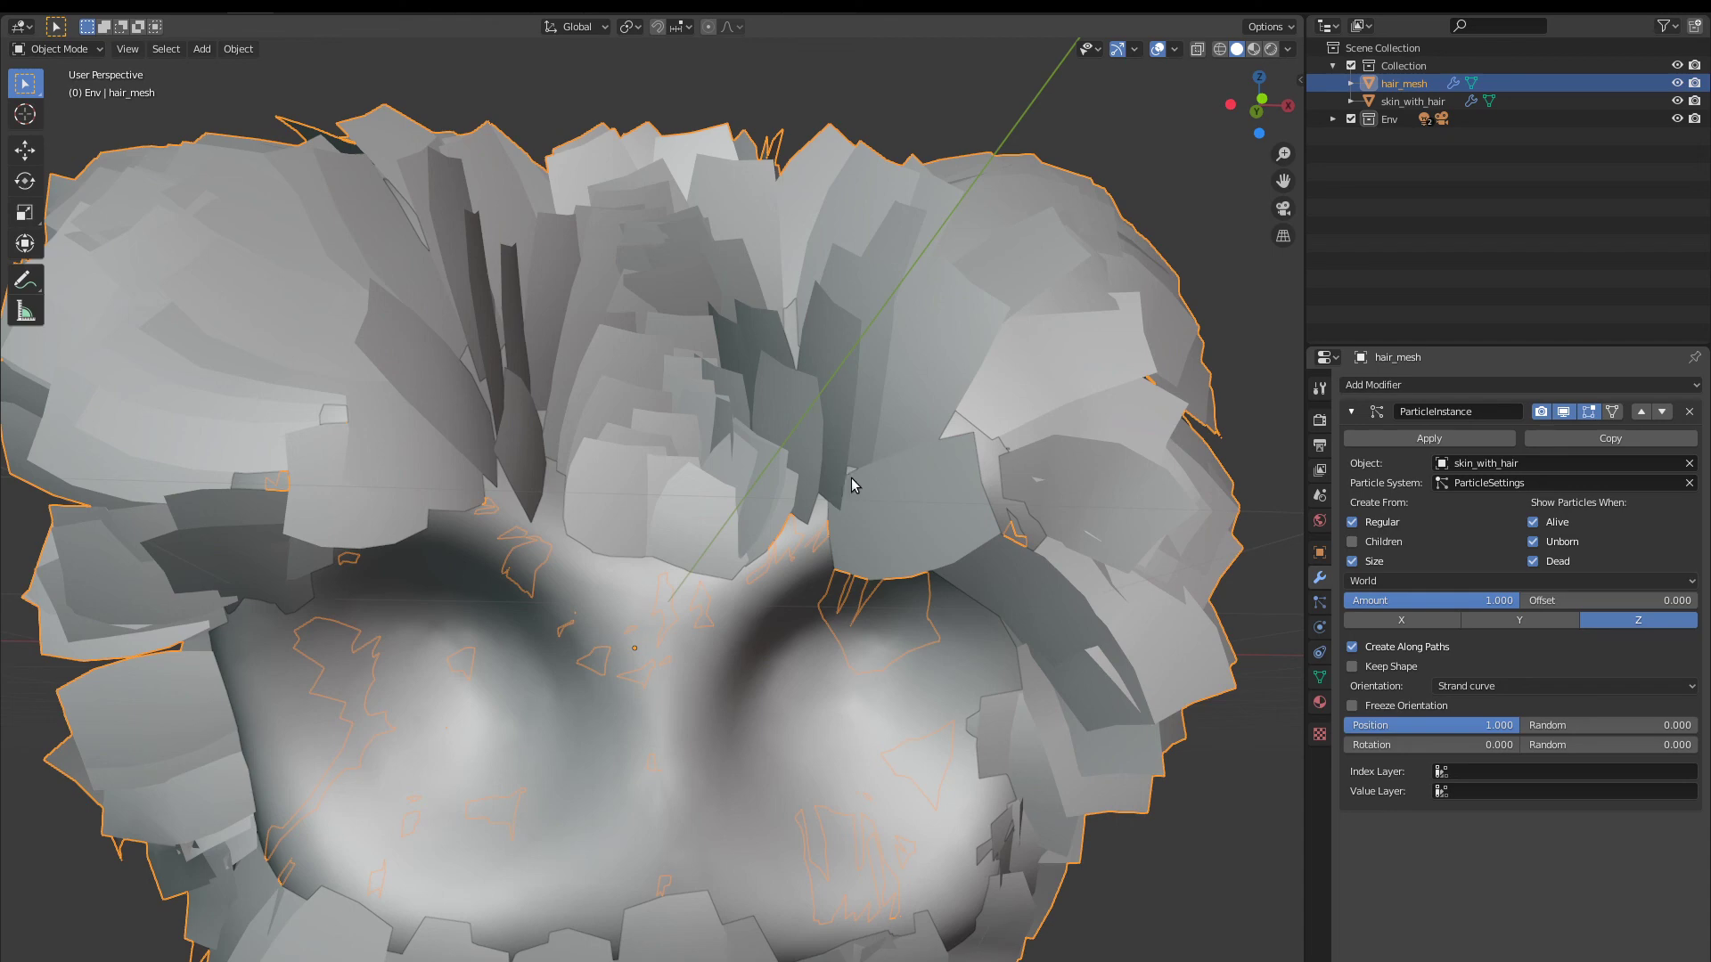
pyautogui.moveTo(707, 511); pyautogui.dragTo(652, 522, button='middle')
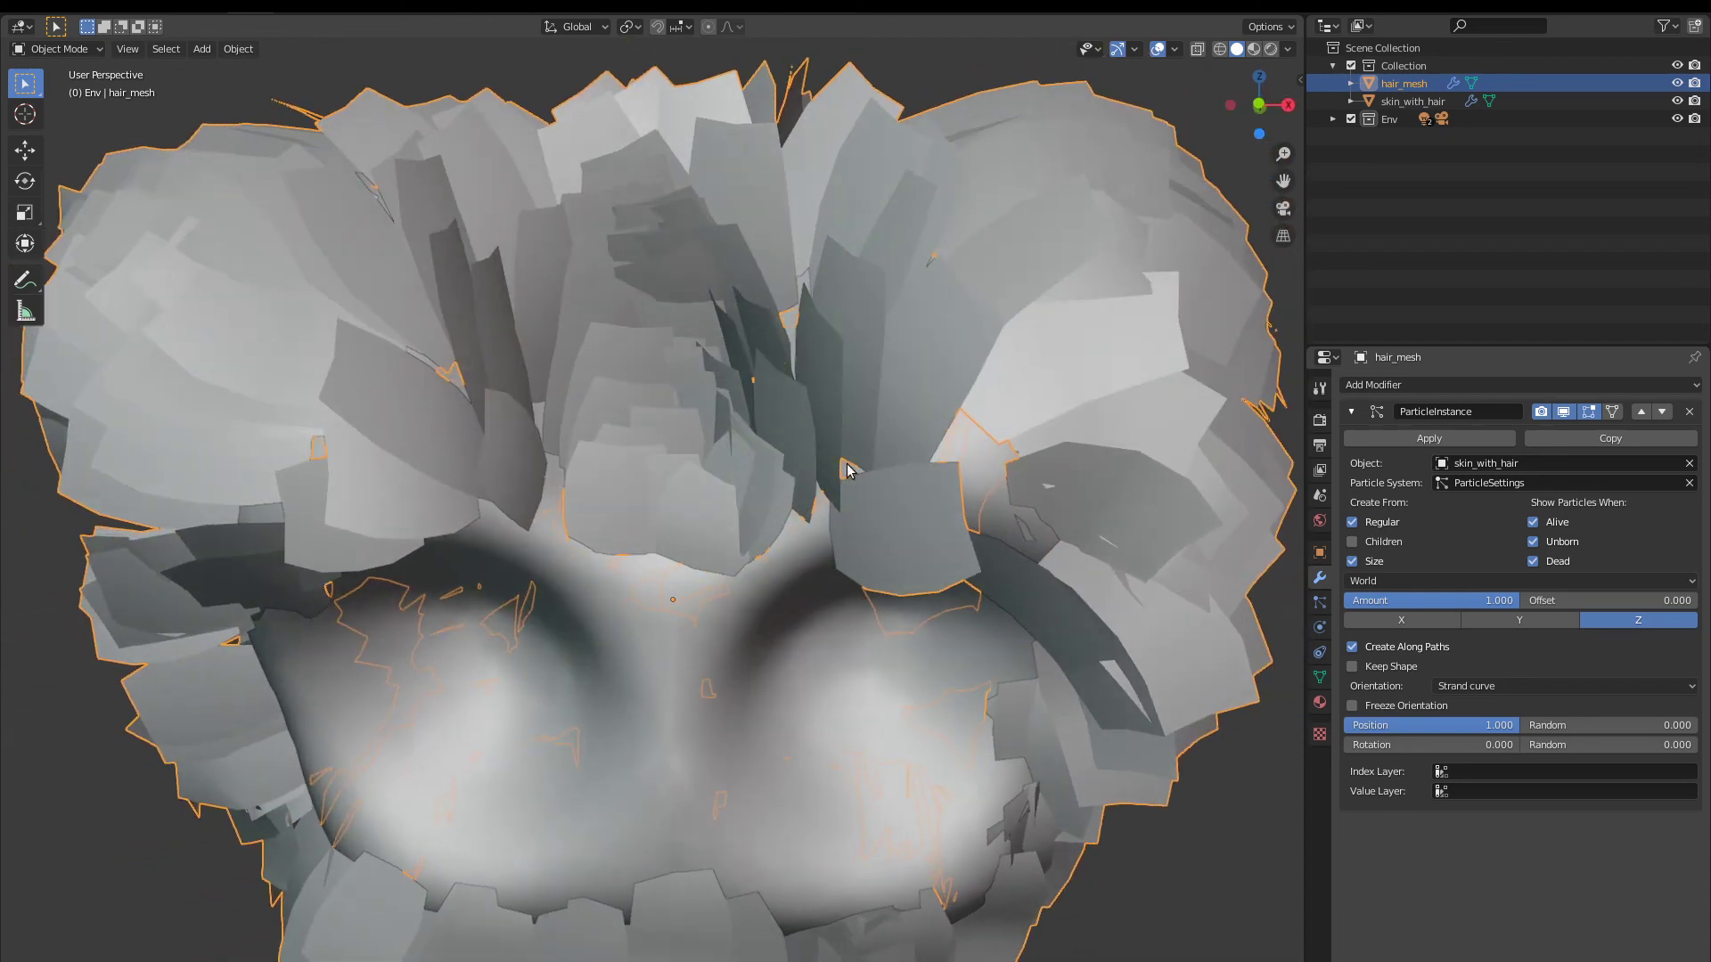